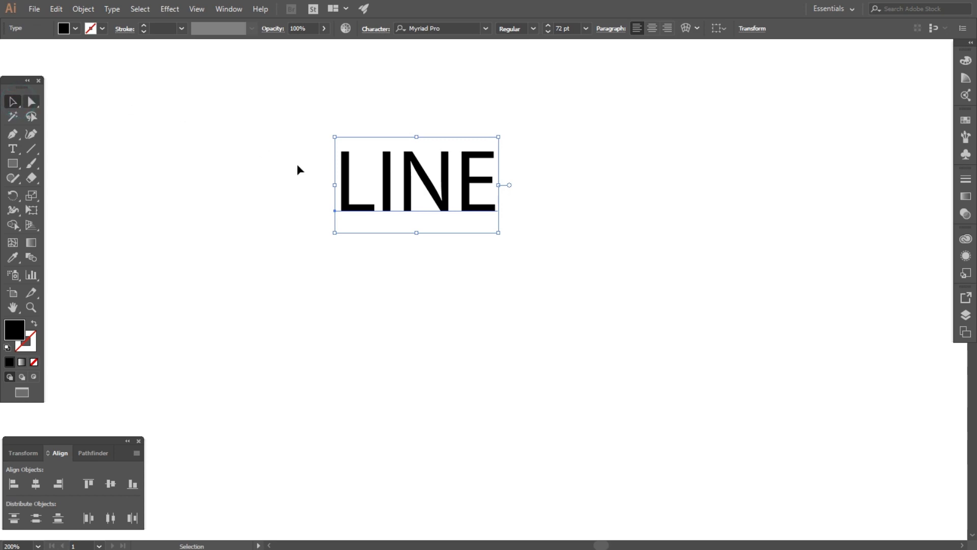
- Type the word TEXT and position it directly beneath LINE
click(12, 149)
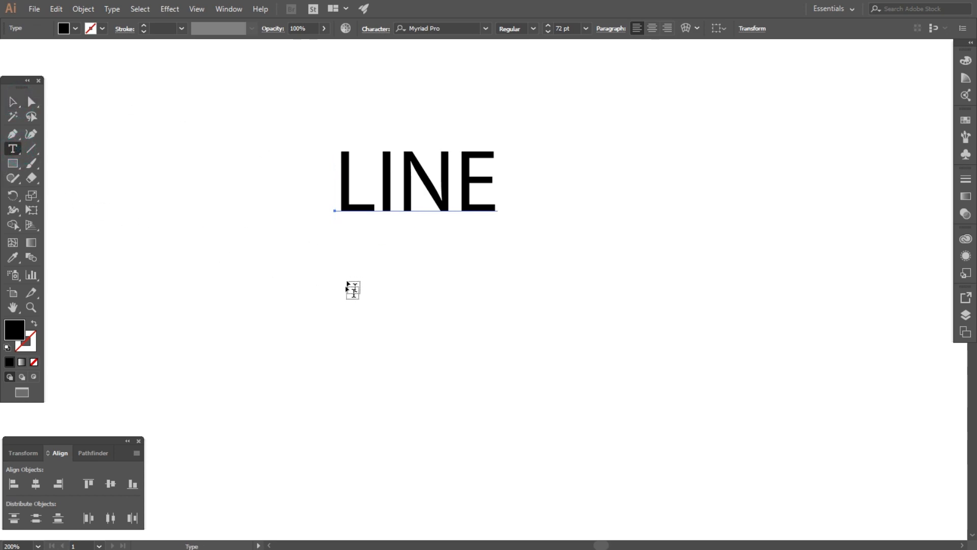
click(345, 308)
text(TEXT)
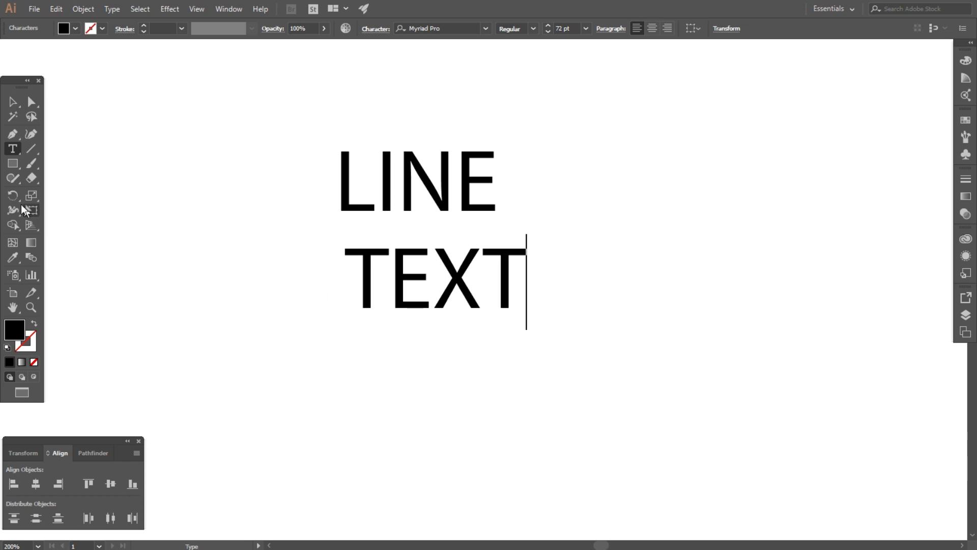
click(14, 102)
drag(374, 265, 352, 253)
- Select LINE and TEXT together and scale them up to about 144 pt
click(257, 185)
drag(312, 191, 686, 285)
drag(572, 150, 431, 202)
click(458, 28)
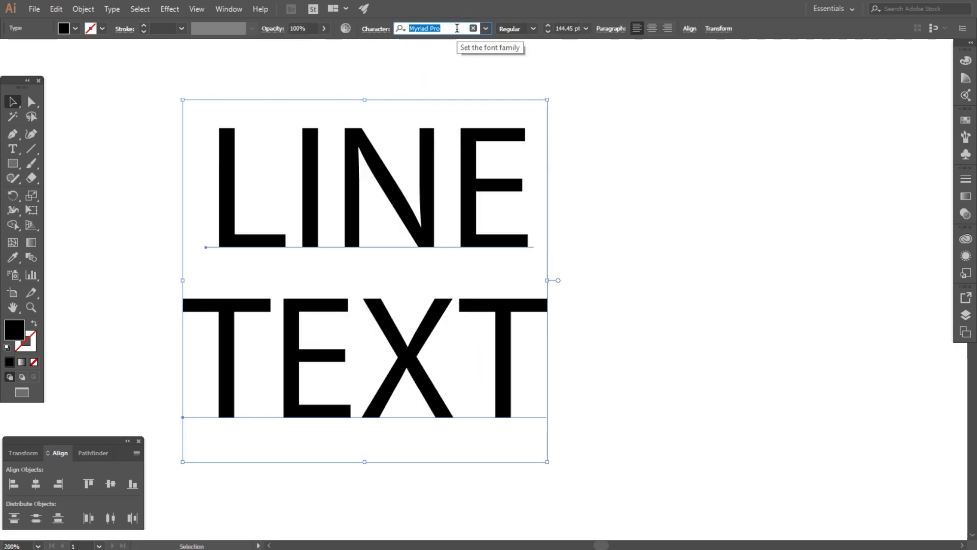
- Apply Raleway Black to both words, enlarge them to about 280 pt, and move them near the artboard centre
text(rale)
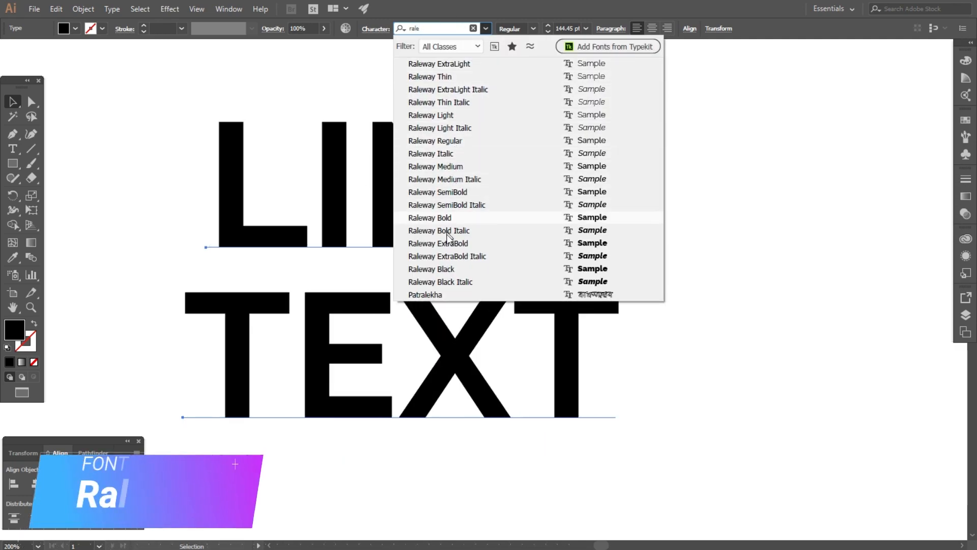
click(453, 269)
key(ctrl+1)
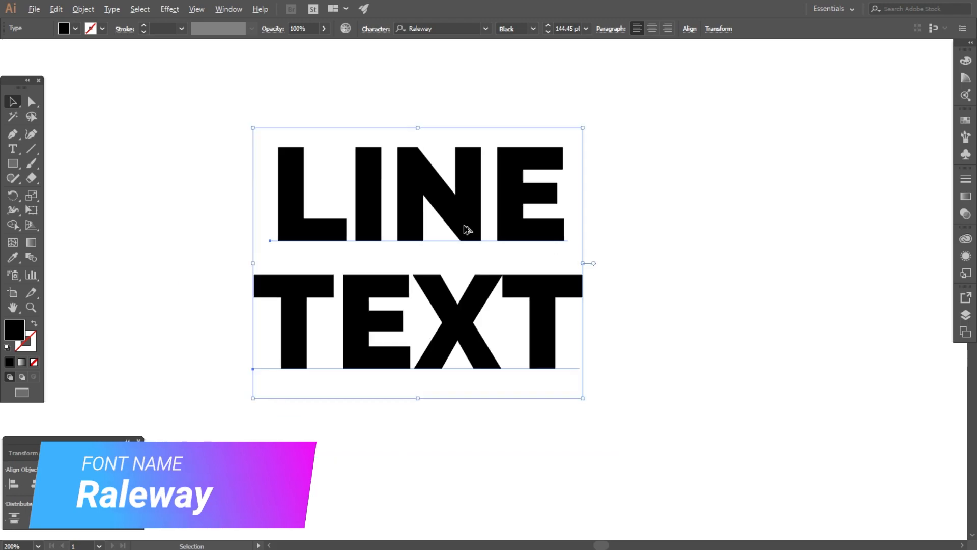
drag(547, 251, 753, 250)
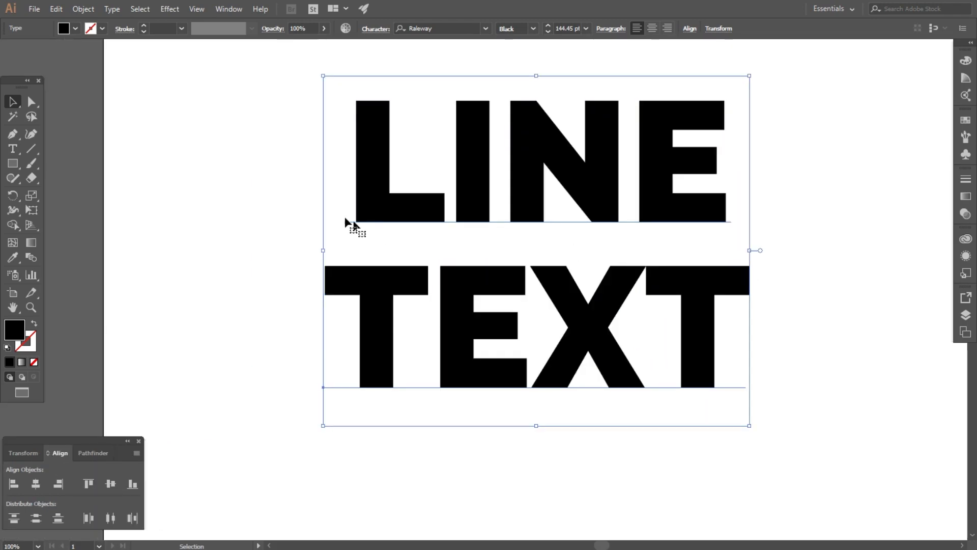
key(ctrl+minus)
drag(455, 203, 536, 228)
- Convert LINE and TEXT to outlines and ungroup the outlined words
right_click(535, 225)
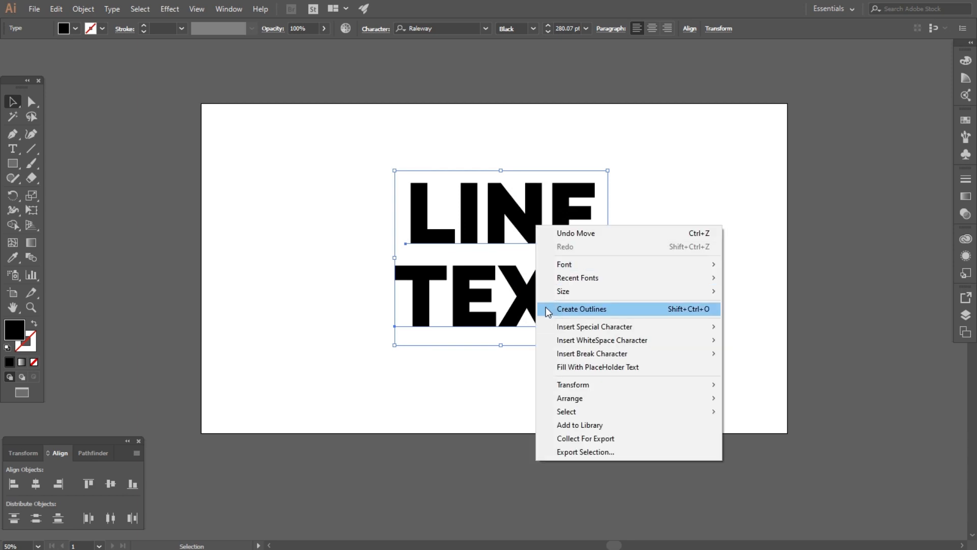
click(611, 306)
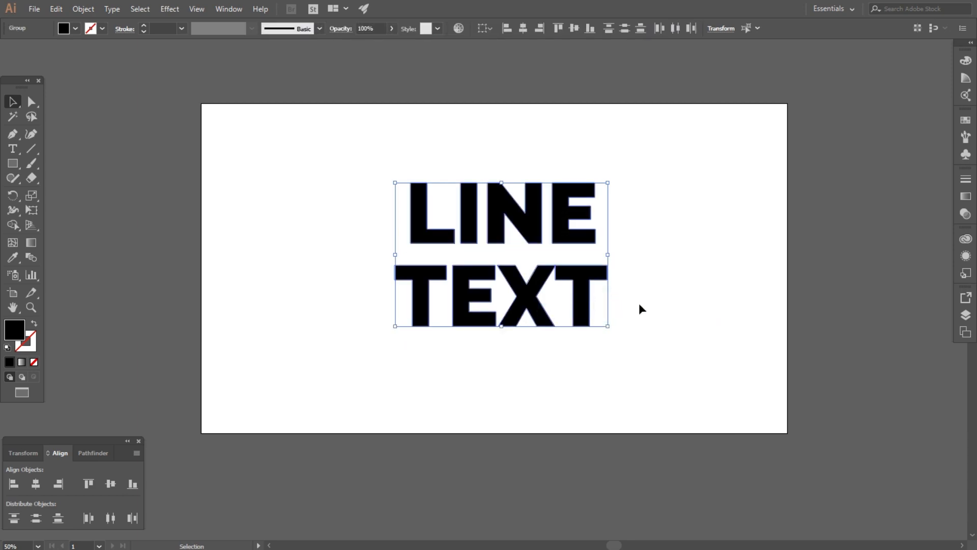
click(681, 279)
drag(349, 173, 673, 356)
right_click(569, 233)
click(603, 306)
- Move the outlined words to the artboard's upper-right corner and shrink them
click(679, 263)
drag(577, 240, 726, 176)
drag(759, 116, 728, 131)
click(563, 168)
key(ctrl+minus)
key(ctrl+minus)
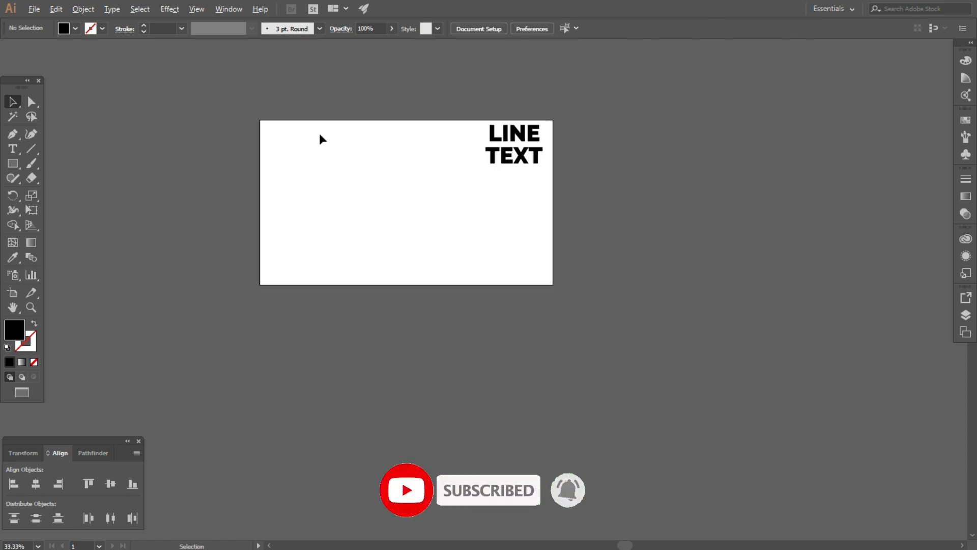
key(ctrl+plus)
scroll(347, 197, up, 2)
scroll(438, 199, up, 3)
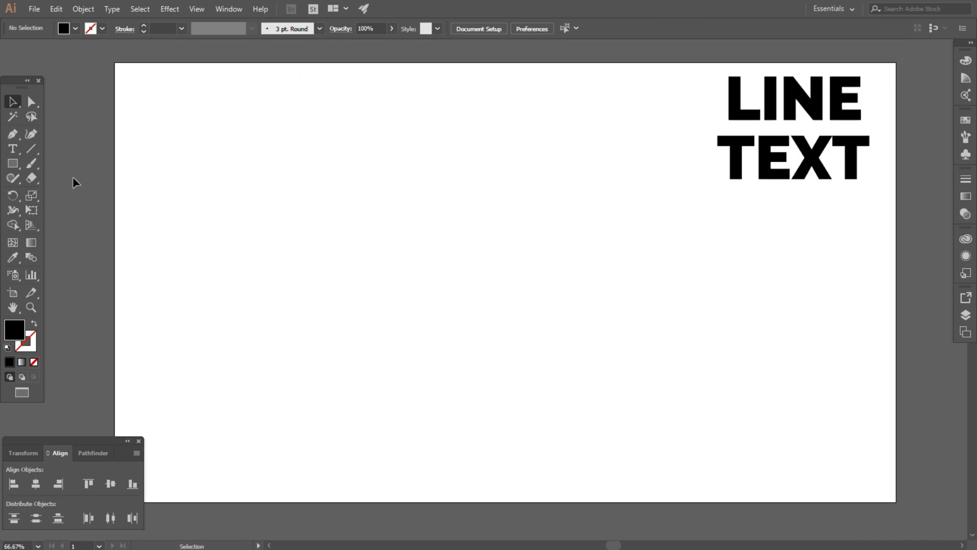
- Draw a large circle, about 978 pt wide, on the left with a 1 pt outline and no fill
drag(16, 163, 50, 189)
drag(420, 299, 619, 470)
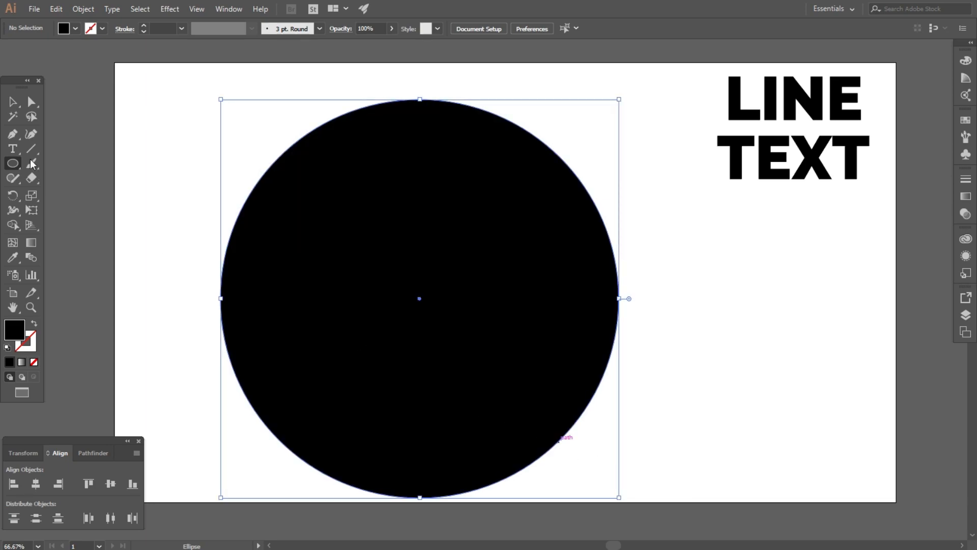
key(v)
drag(388, 233, 393, 218)
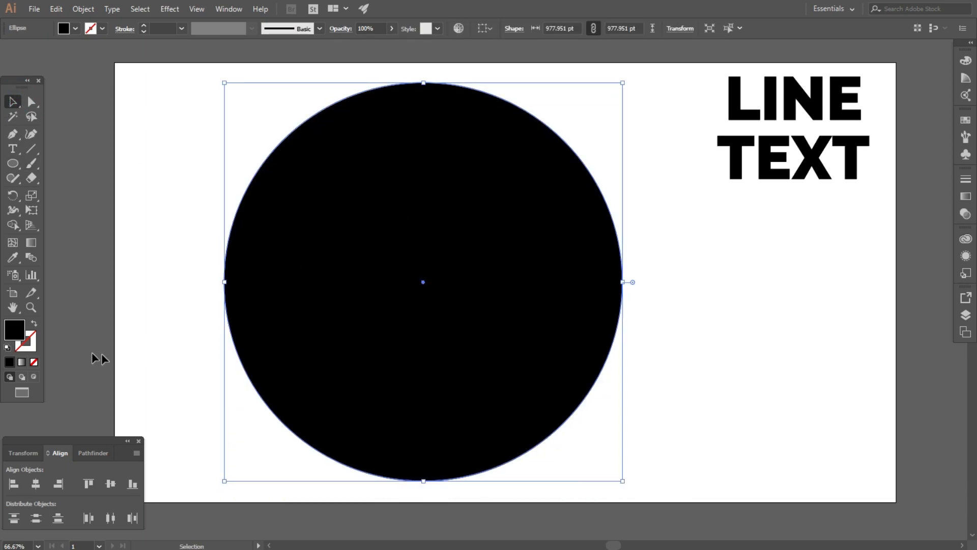
click(34, 325)
click(151, 192)
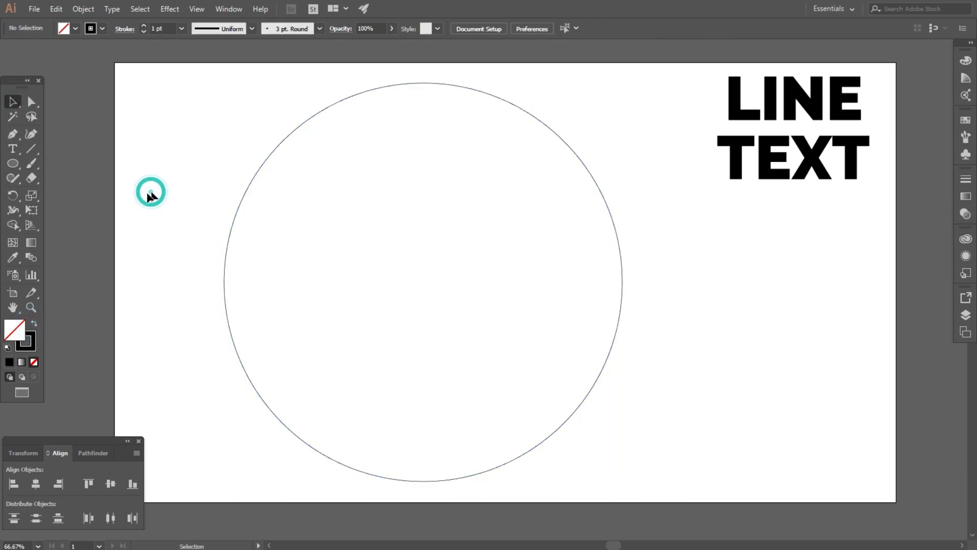
- Draw a small 39 pt circle and centre it horizontally and vertically on the large circle
drag(426, 290, 433, 298)
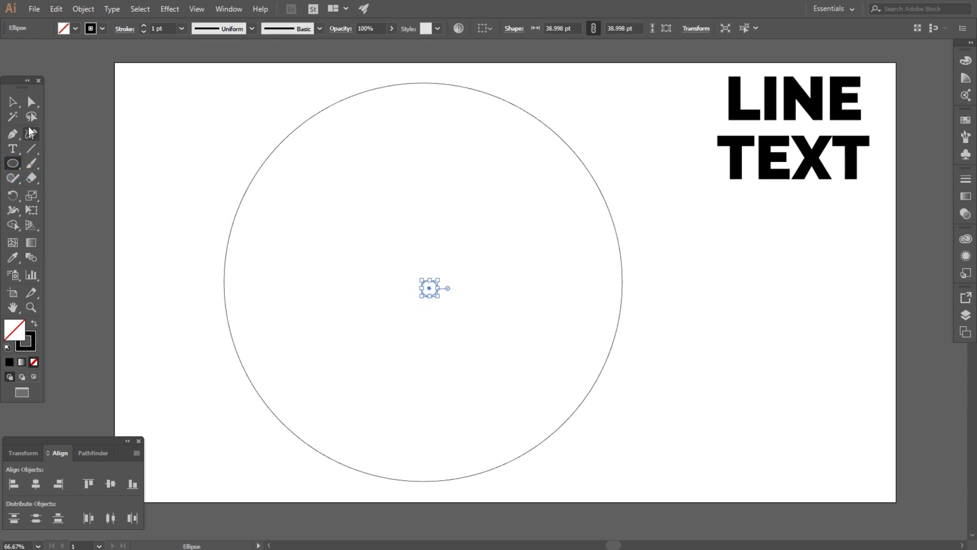
key(v)
drag(186, 129, 600, 338)
scroll(258, 346, down, 1)
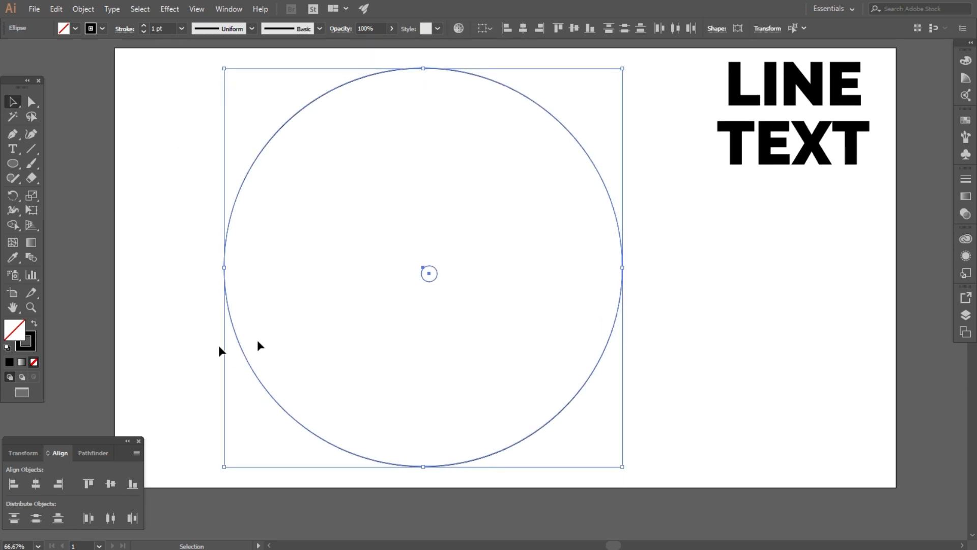
click(36, 484)
click(112, 484)
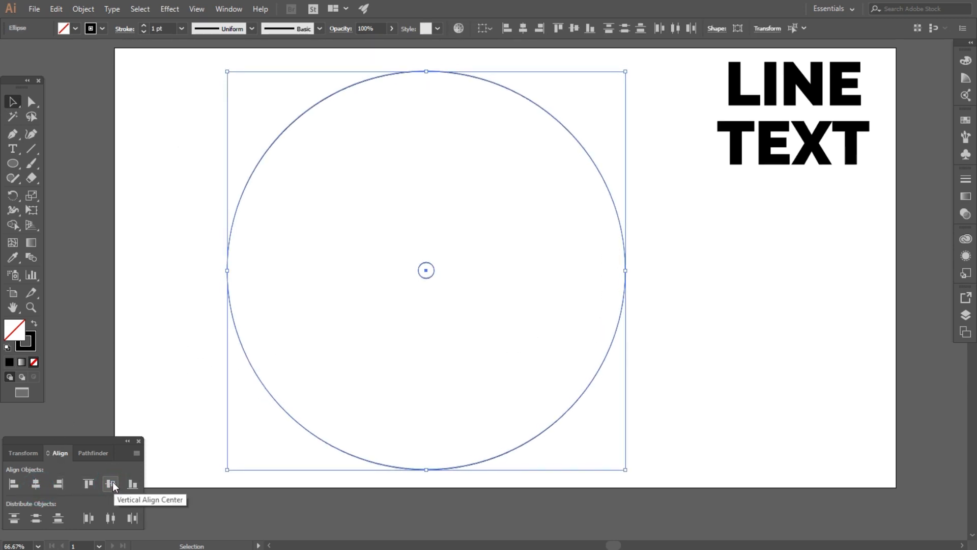
drag(175, 168, 539, 399)
- Make a blend between the small and large circles
click(83, 9)
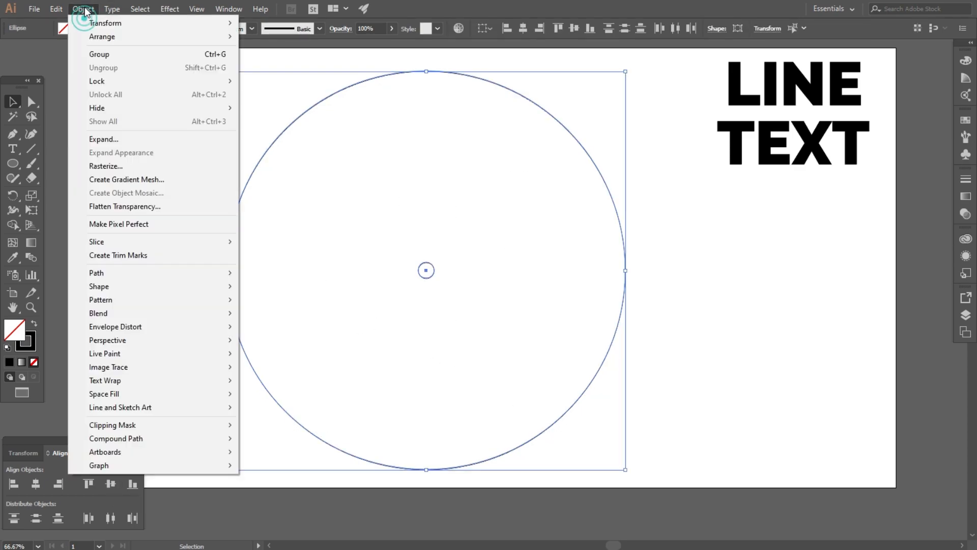
mouse_move(237, 319)
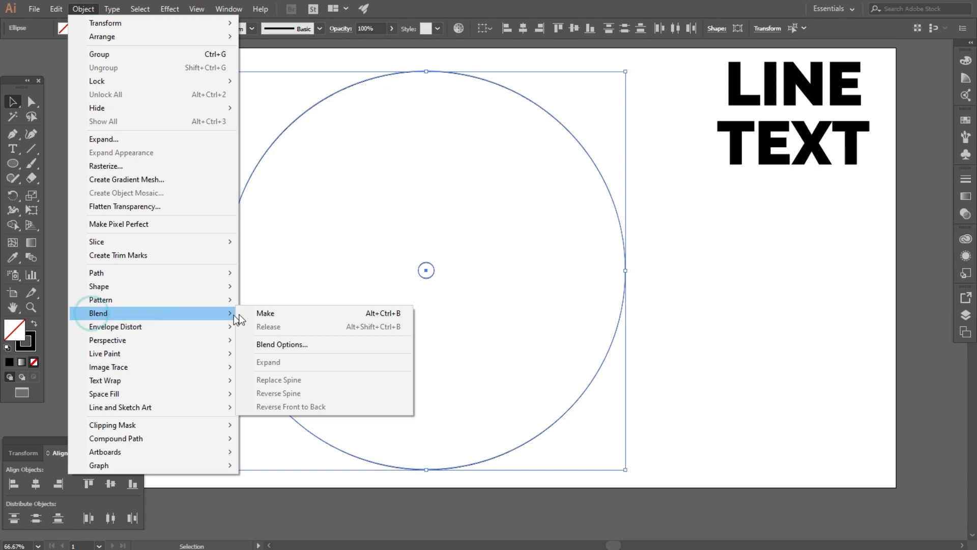
click(294, 313)
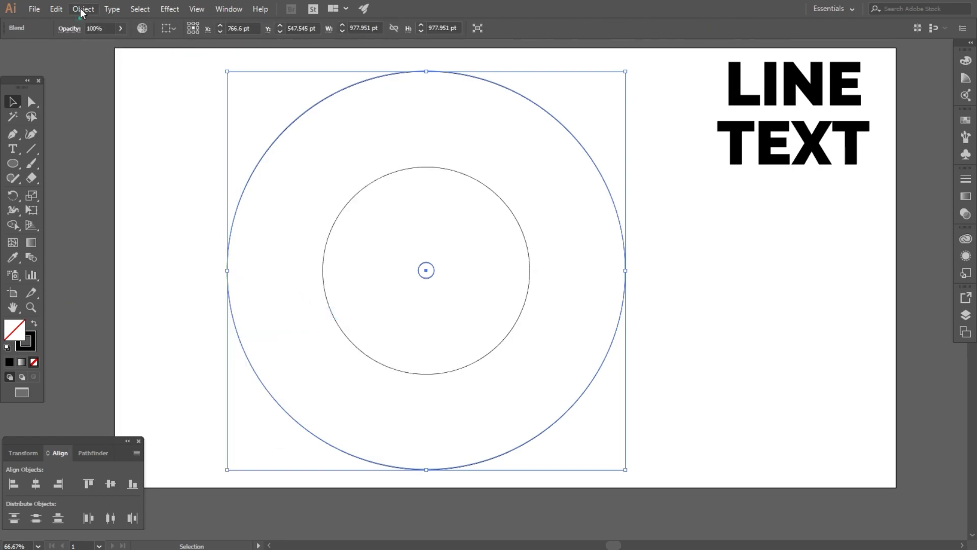
- Set blend spacing to 50 Specified Steps with preview, then shift the blend slightly left
click(83, 9)
click(101, 313)
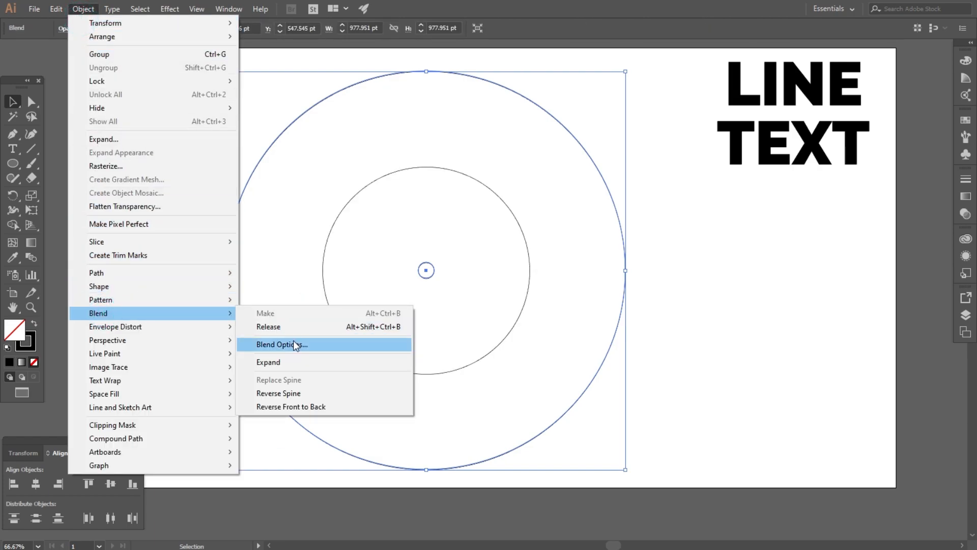
click(343, 347)
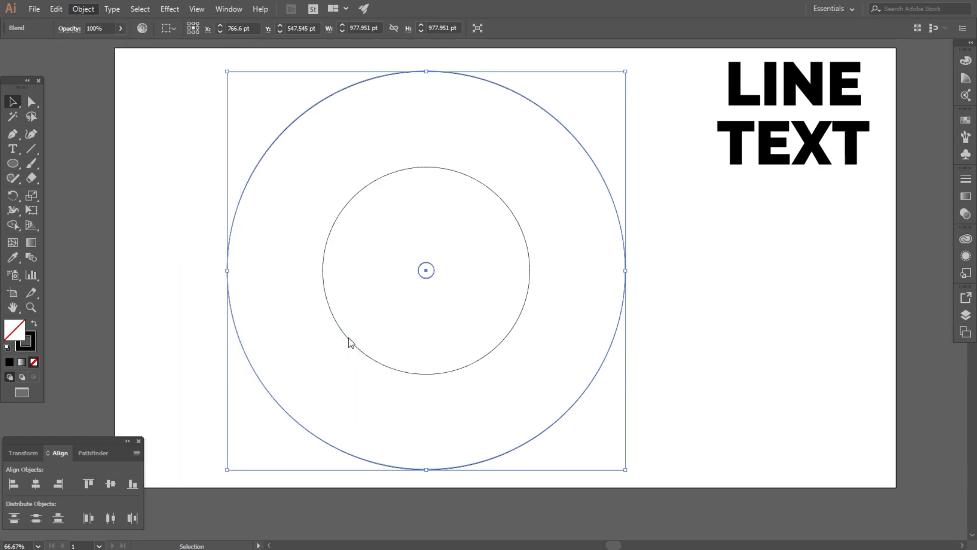
drag(779, 208, 735, 230)
click(665, 314)
click(742, 258)
click(740, 280)
key(Up)
key(Up)
key(Up)
key(Up)
key(Up)
key(Up)
key(Up)
key(Up)
key(Up)
key(Up)
key(Up)
key(Up)
key(Up)
key(Up)
key(Up)
key(Up)
key(Up)
key(Up)
key(Up)
key(Up)
key(Up)
key(Up)
key(Up)
key(Up)
key(Up)
key(Up)
key(Up)
key(Up)
key(Up)
key(Up)
key(Up)
key(Up)
key(Up)
key(Up)
key(Up)
key(Up)
key(Up)
key(Up)
key(Up)
key(Up)
click(752, 314)
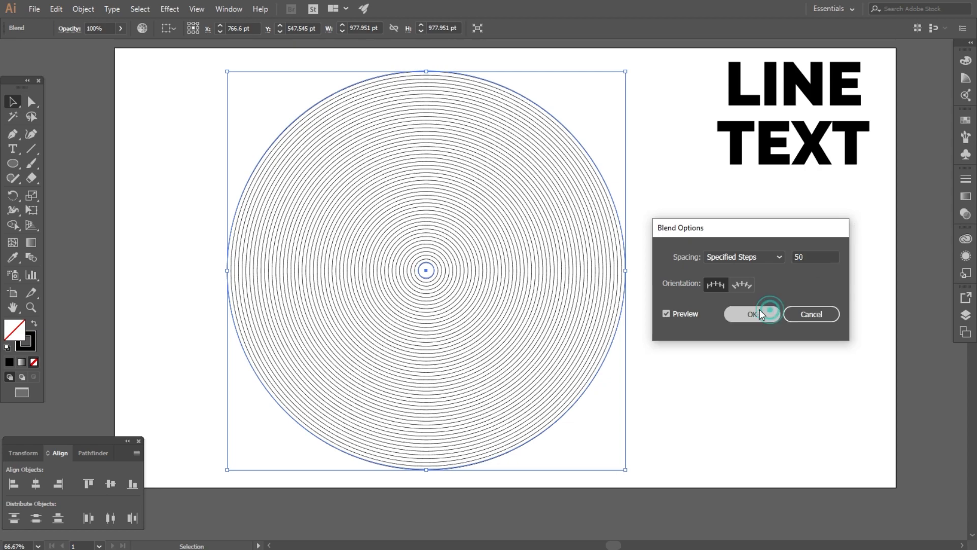
click(690, 323)
scroll(262, 277, down, 1)
drag(286, 278, 257, 268)
click(565, 261)
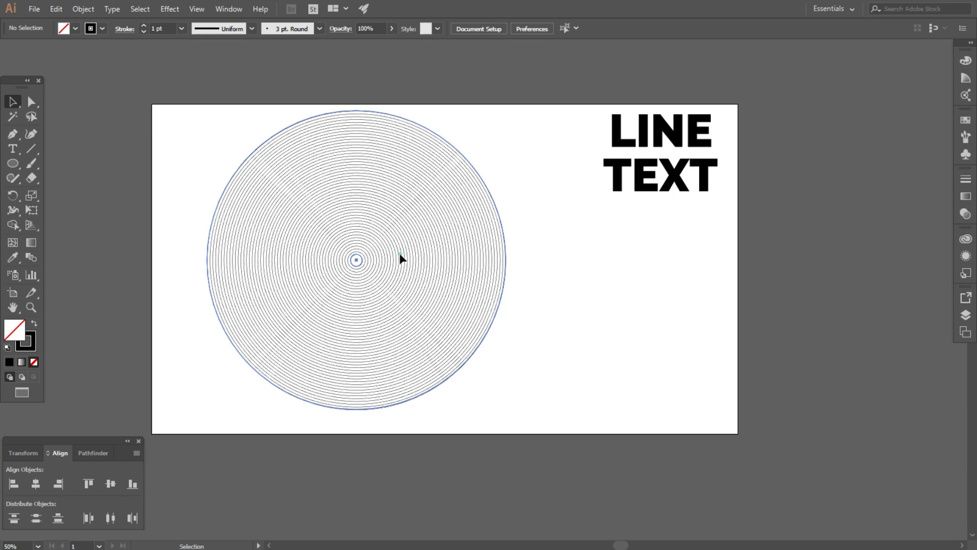
- Expand the circle blend into plain circle paths
click(401, 260)
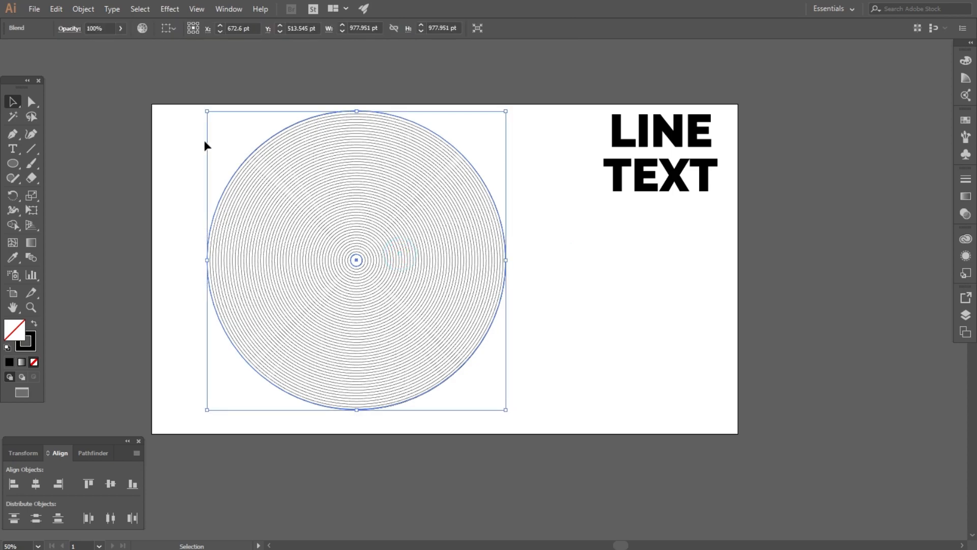
click(79, 9)
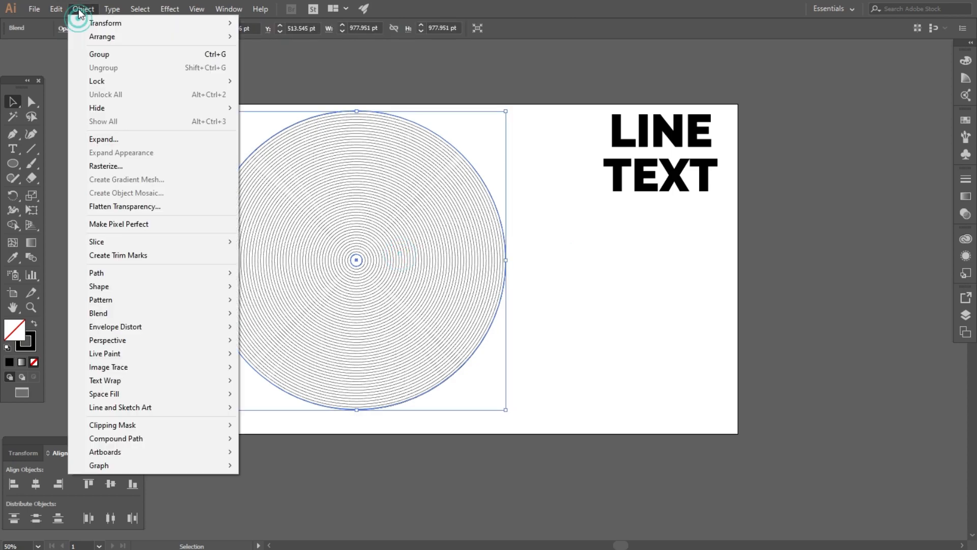
click(153, 139)
drag(263, 140, 603, 213)
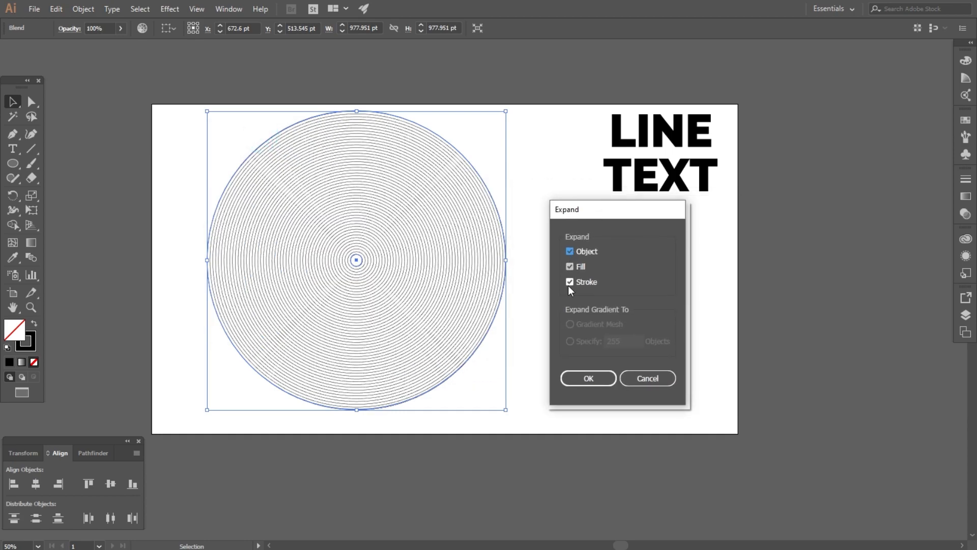
click(589, 375)
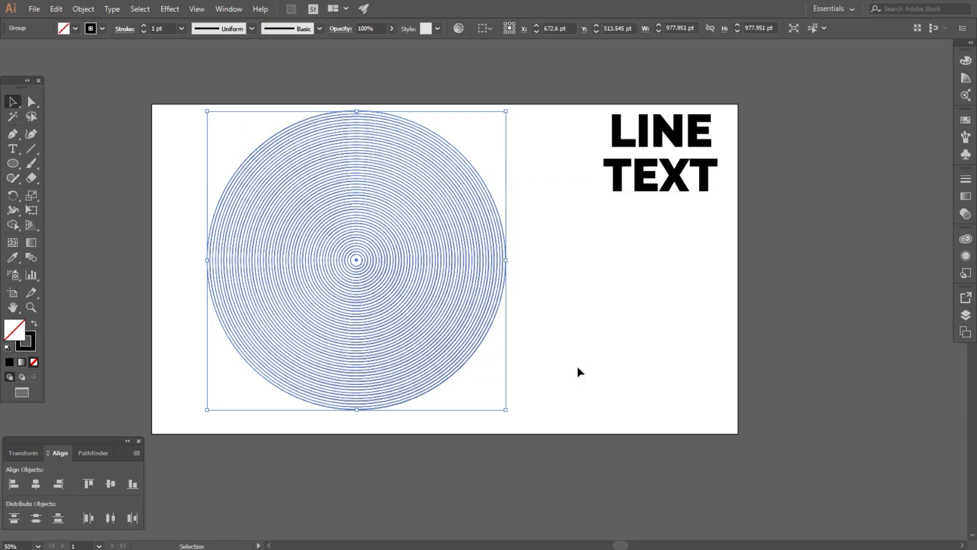
click(556, 341)
- Copy the circle group, paste it in front, and move the copy off the artboard to the left
click(350, 280)
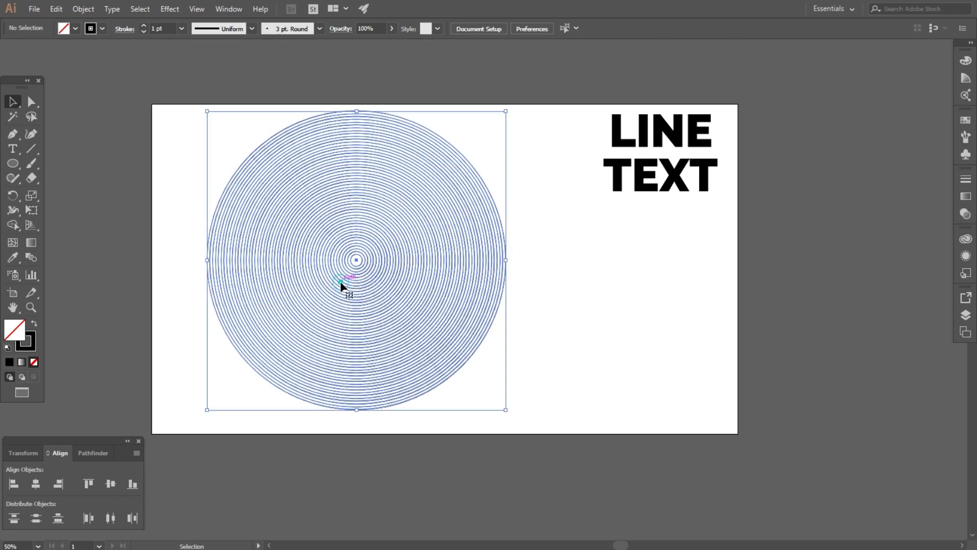
click(56, 9)
click(72, 65)
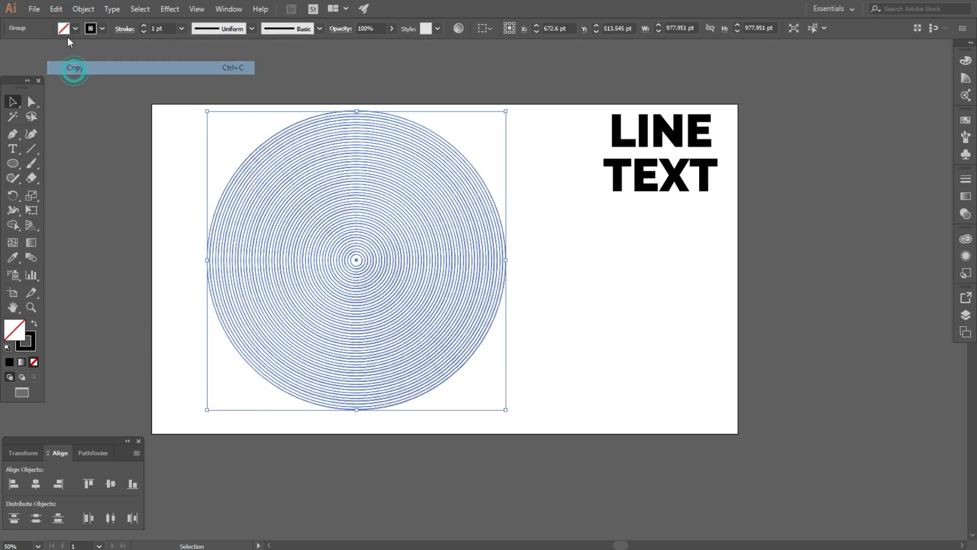
click(59, 9)
click(84, 95)
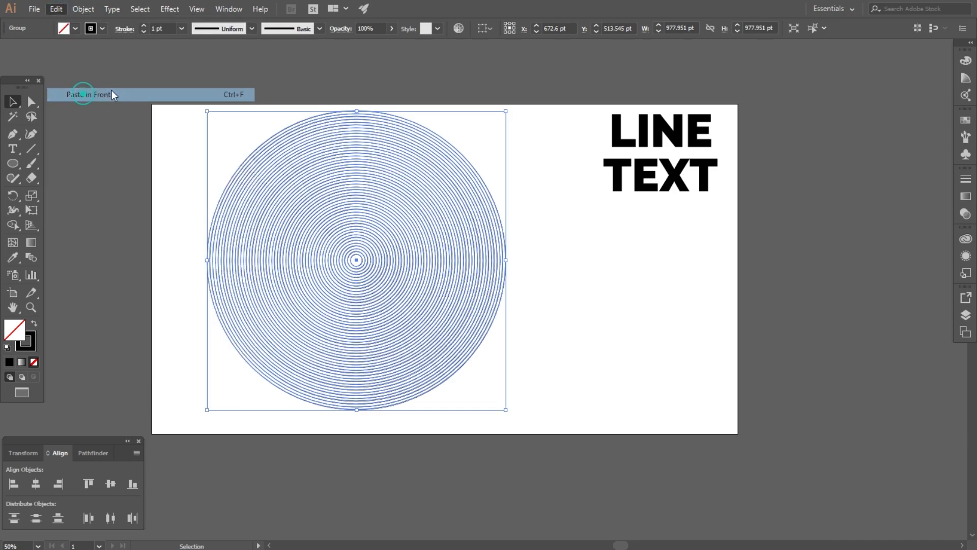
click(179, 71)
scroll(589, 192, down, 2)
drag(510, 207, 247, 202)
click(378, 172)
scroll(448, 182, up, 2)
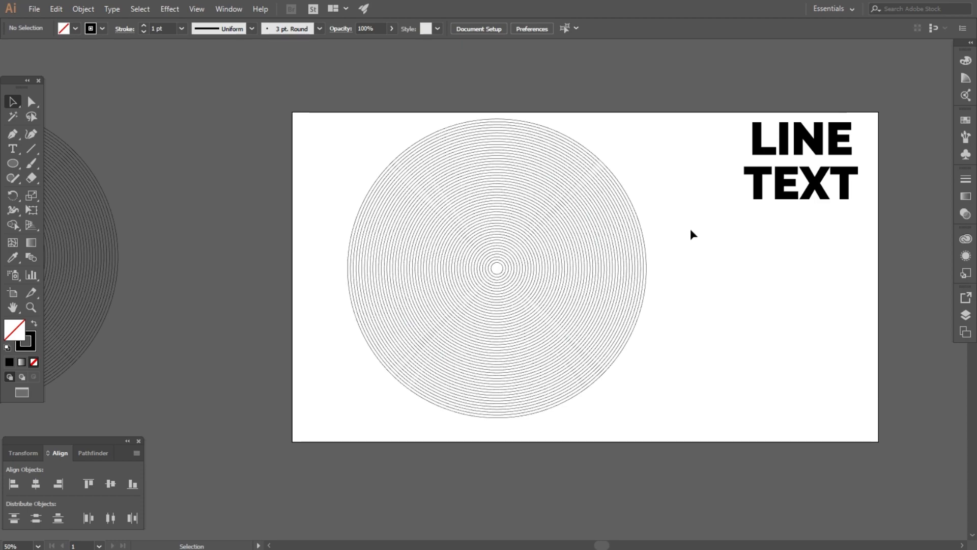
- Ungroup the LINE and TEXT words and select only LINE
drag(758, 146, 730, 197)
right_click(730, 197)
click(760, 286)
click(803, 308)
drag(707, 164, 590, 290)
- Place LINE over the concentric circles just right of their centre
right_click(812, 196)
click(835, 153)
scroll(523, 284, up, 7)
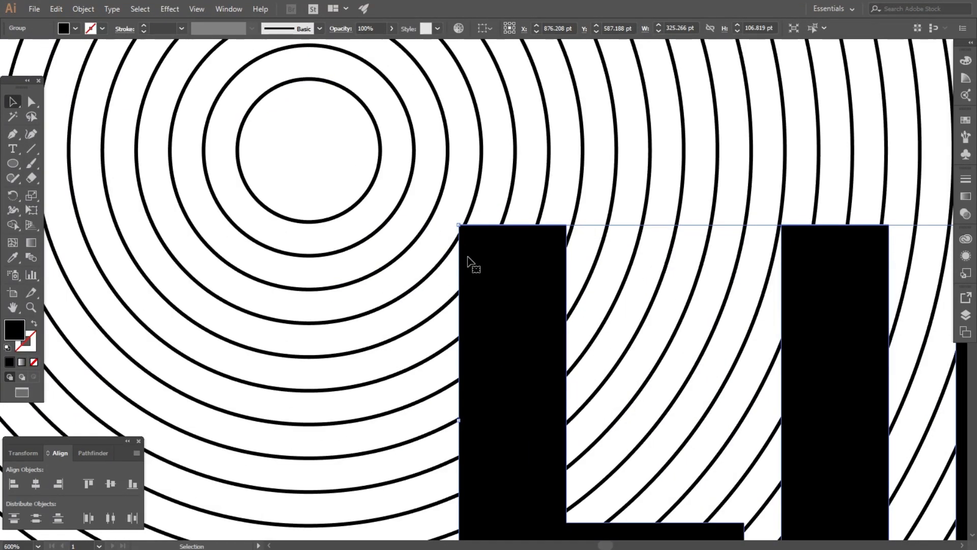
drag(468, 259, 440, 207)
scroll(268, 205, down, 1)
scroll(269, 204, down, 2)
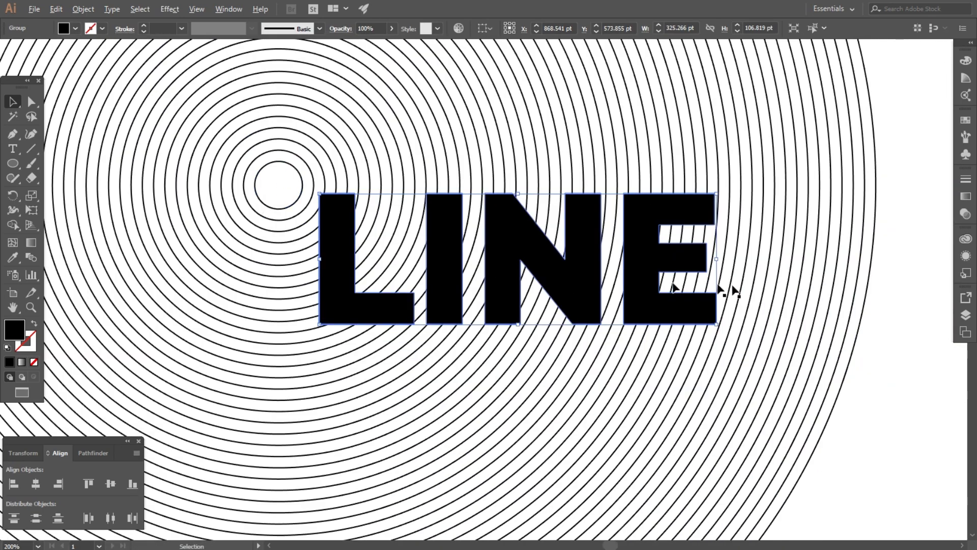
scroll(382, 312, down, 1)
scroll(662, 321, up, 1)
- Scale LINE up to about 433 pt wide
drag(600, 317, 725, 357)
scroll(738, 372, up, 2)
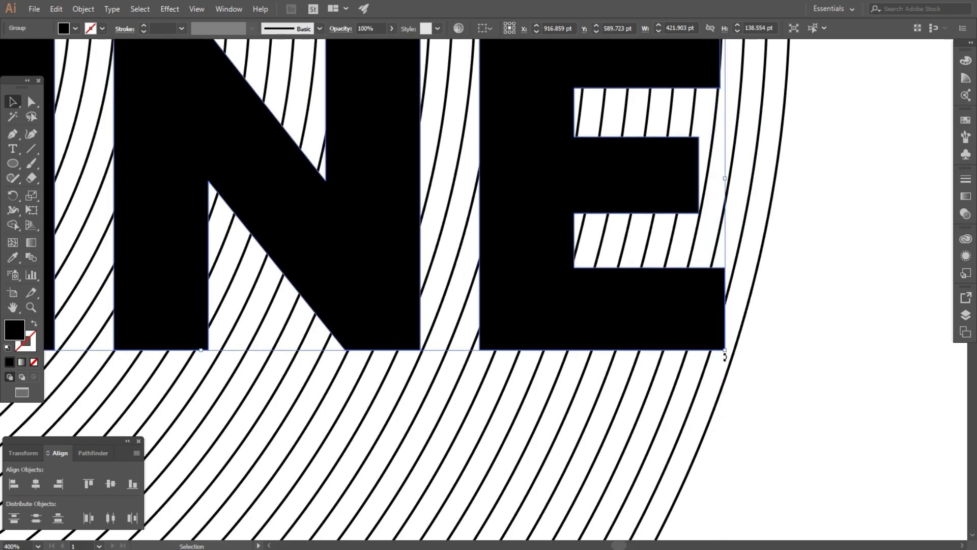
scroll(617, 356, down, 1)
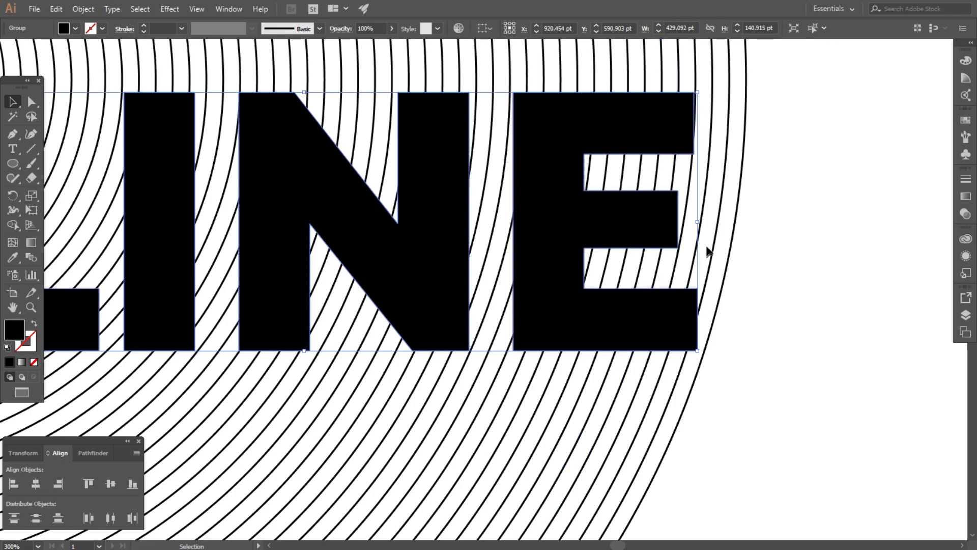
scroll(691, 73, up, 3)
drag(711, 125, 729, 119)
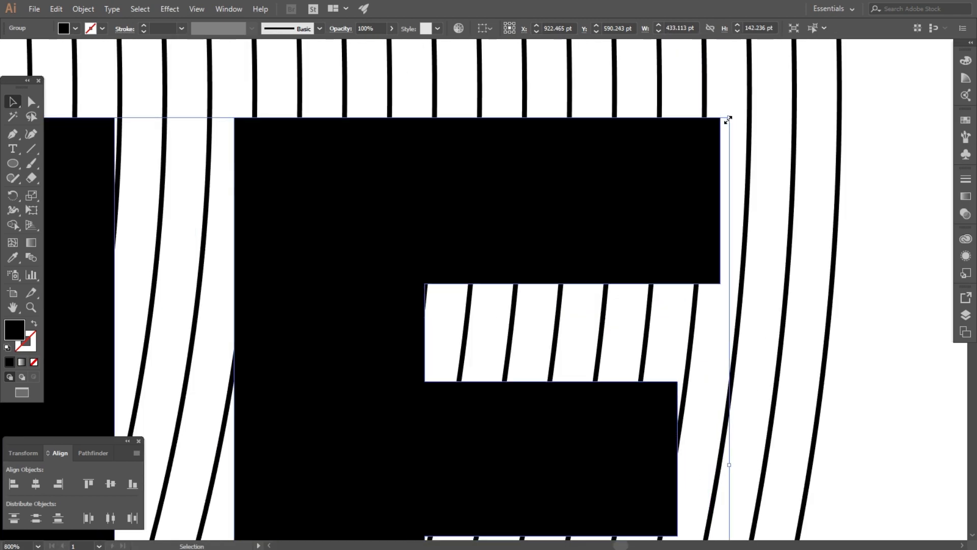
scroll(633, 181, down, 5)
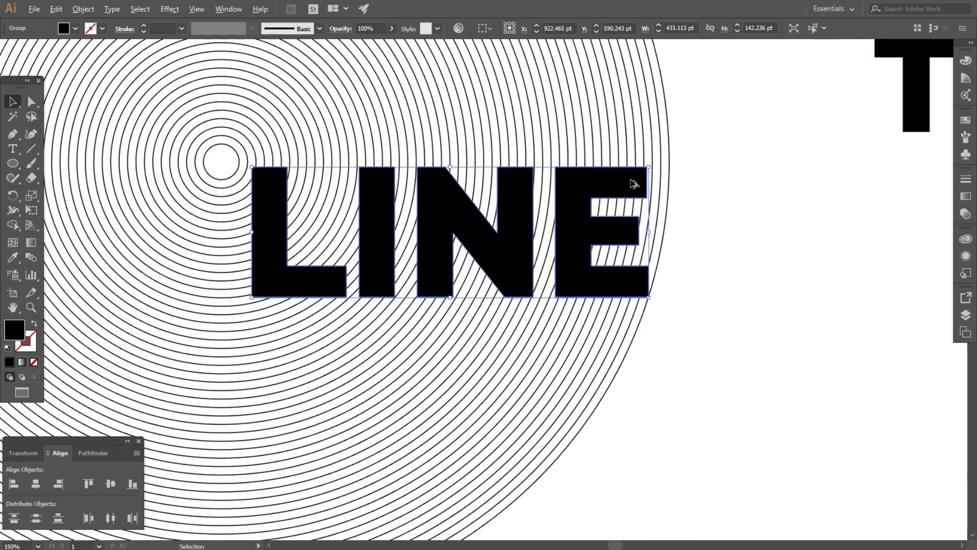
- Apply Pathfinder Outline to LINE and the circles, then select the leftover circles group
drag(725, 346, 203, 148)
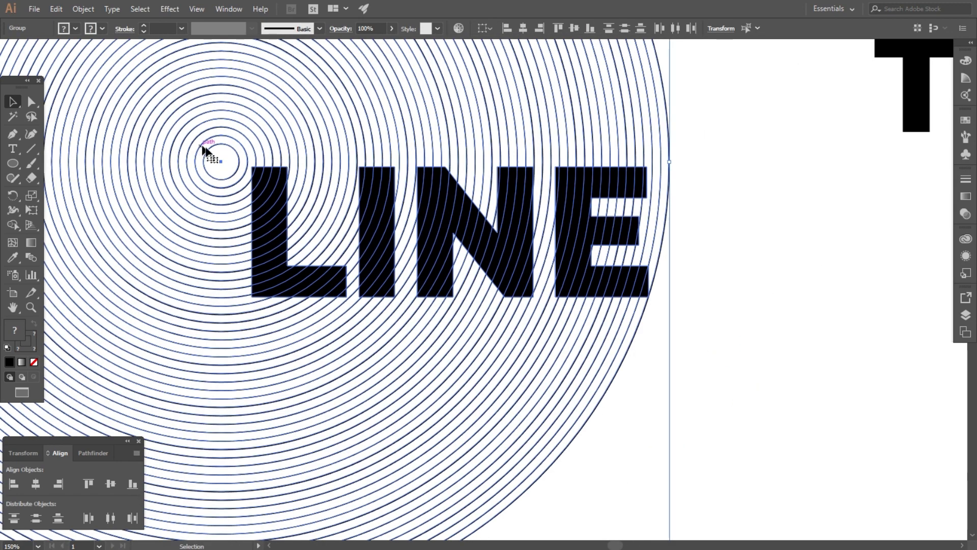
scroll(321, 176, down, 1)
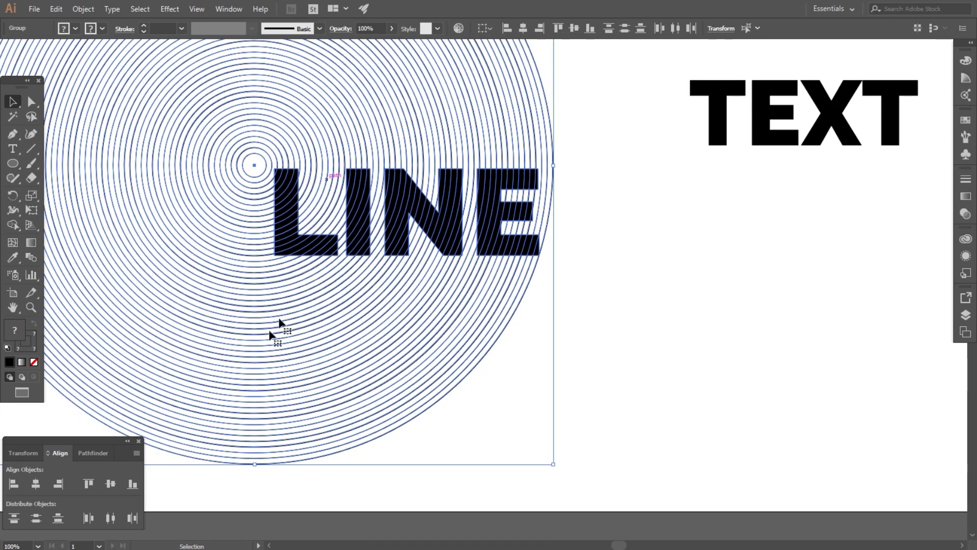
click(100, 452)
click(110, 515)
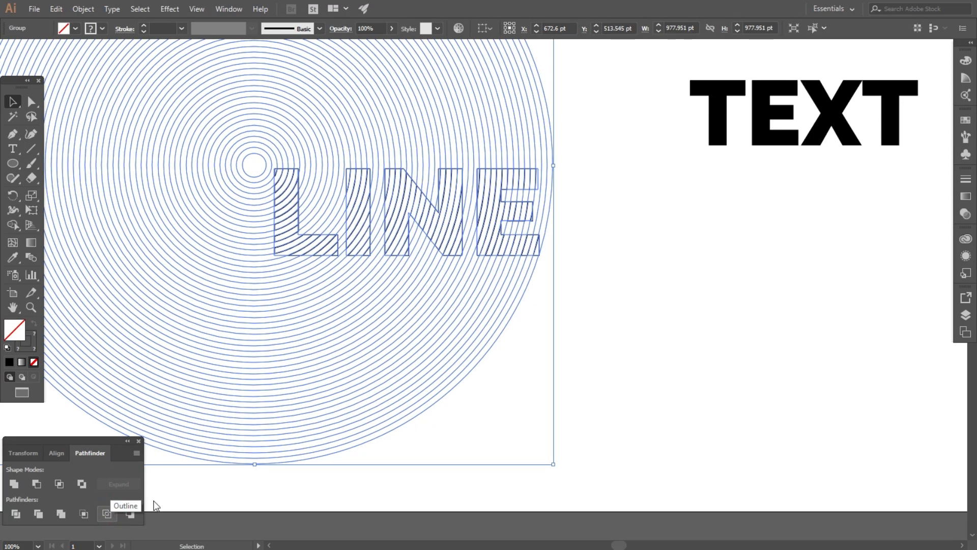
click(595, 326)
scroll(581, 324, down, 2)
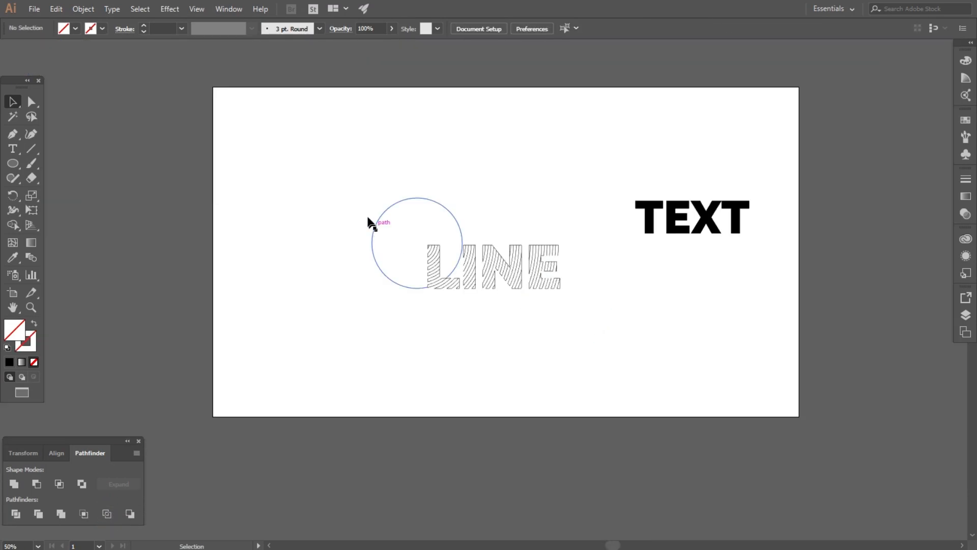
click(373, 218)
click(364, 264)
scroll(364, 262, down, 2)
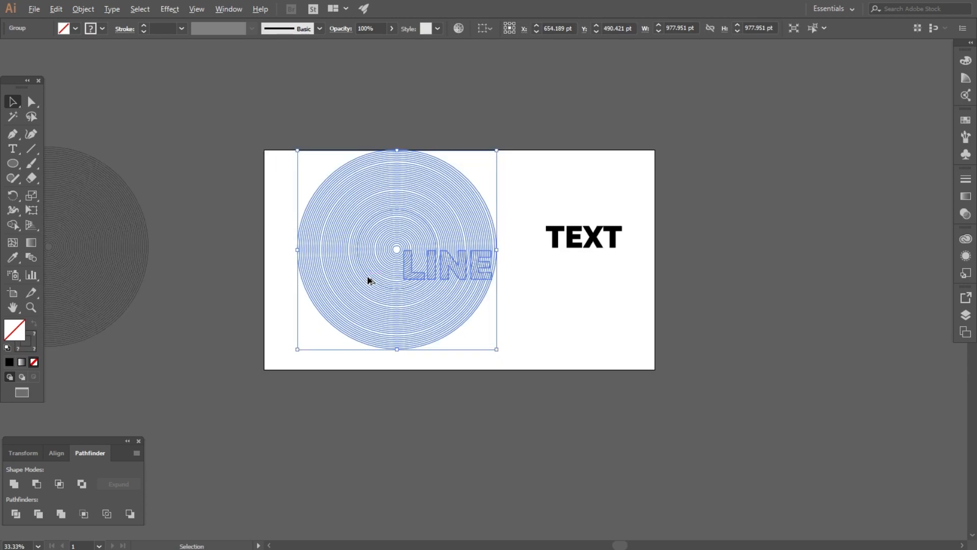
- Bring the spare circles onto the artboard and move TEXT over them
drag(364, 261, 407, 294)
scroll(409, 231, up, 2)
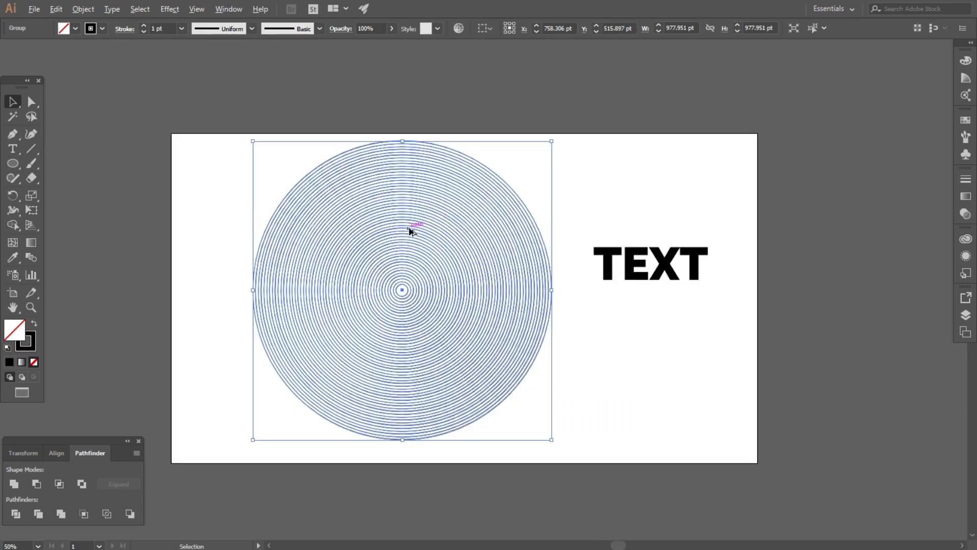
click(628, 214)
drag(611, 261, 407, 309)
scroll(405, 309, up, 4)
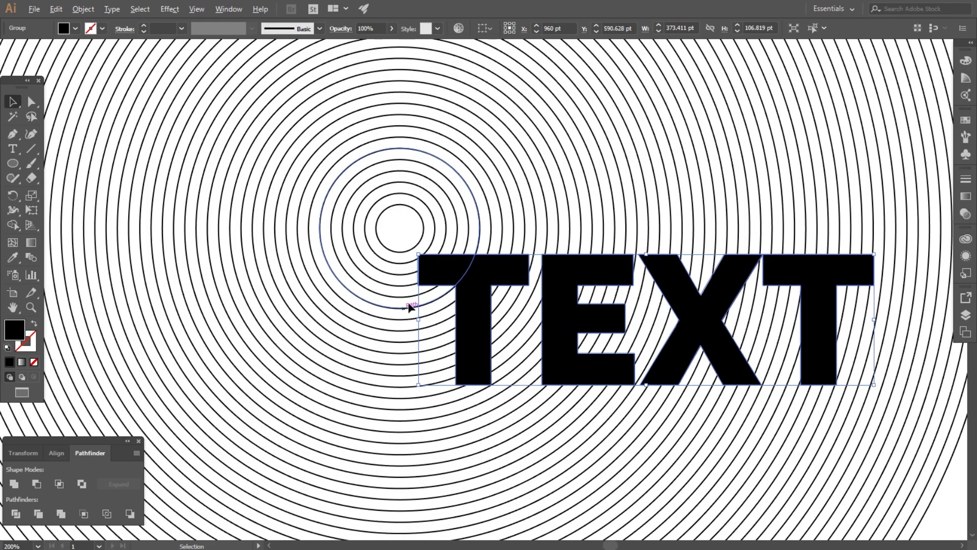
drag(484, 265, 514, 253)
key(ctrl+z)
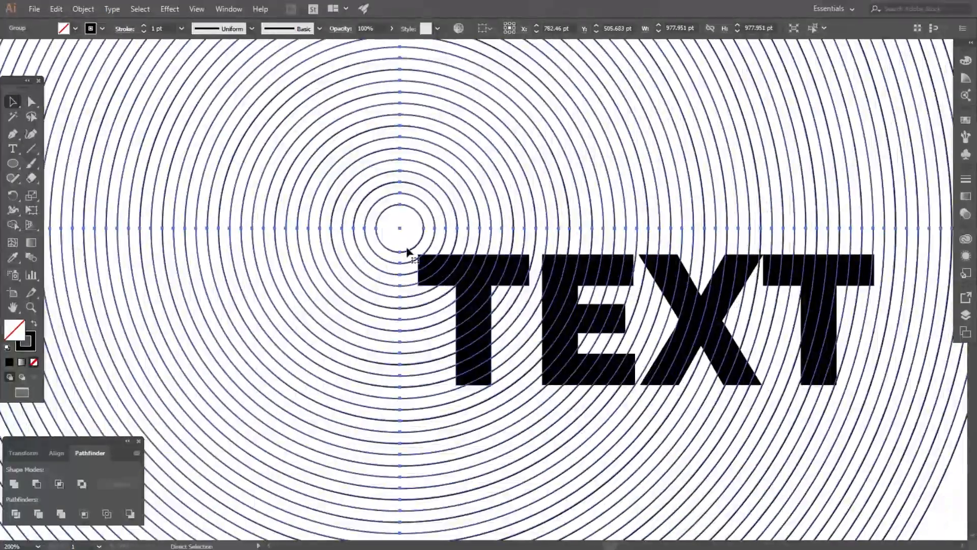
- Fine-tune the positions of TEXT and the spare circles so they line up
click(400, 235)
drag(456, 272, 460, 241)
scroll(448, 229, up, 2)
scroll(310, 274, down, 3)
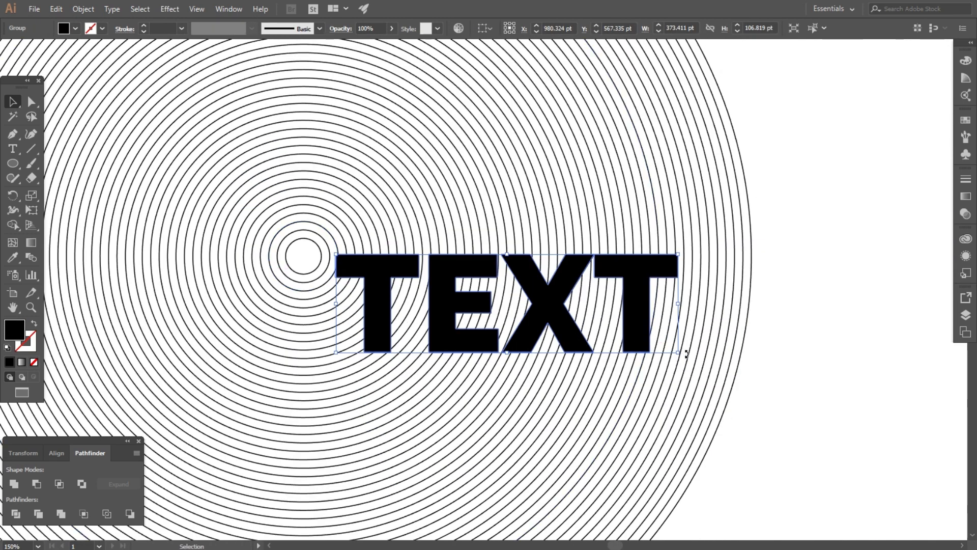
drag(378, 274, 374, 282)
drag(291, 324, 300, 302)
click(313, 247)
scroll(333, 255, up, 3)
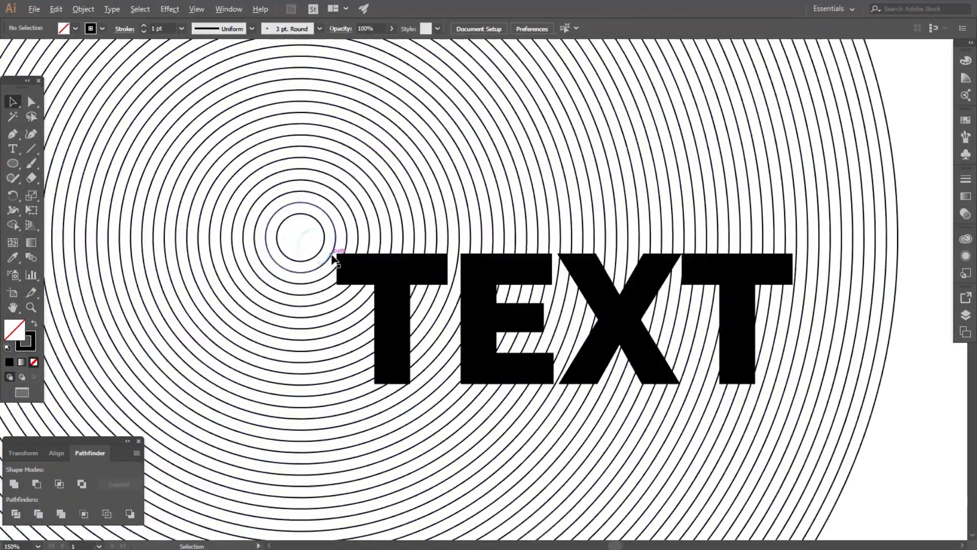
- Enlarge TEXT to about 450 × 129 pt over the rings
click(361, 270)
drag(360, 271, 368, 268)
scroll(174, 272, down, 2)
drag(719, 392, 812, 427)
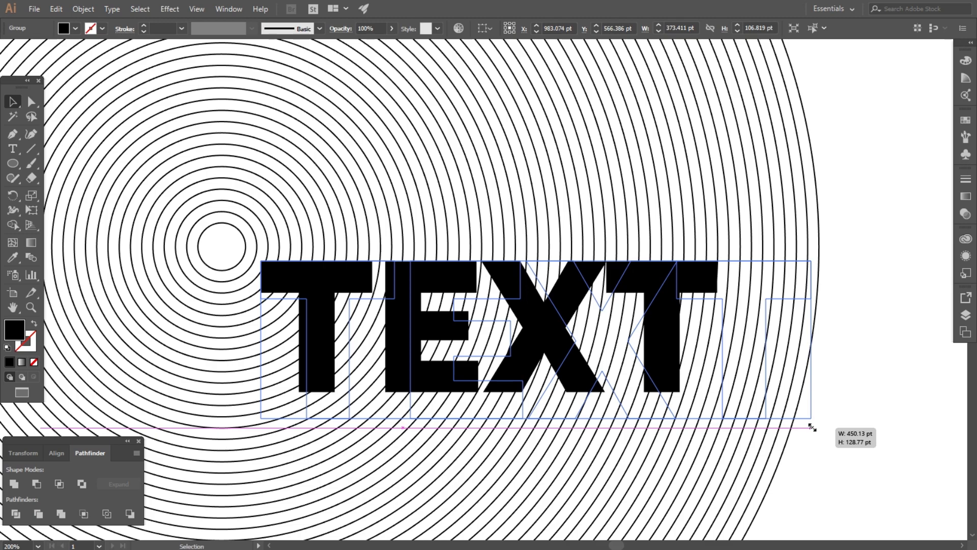
drag(812, 427, 812, 428)
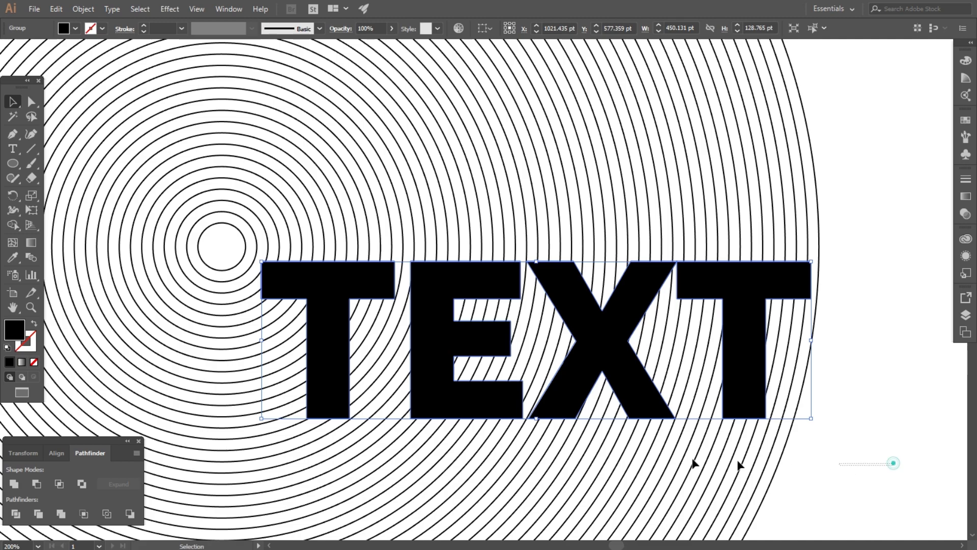
- Scale the word TEXT down slightly to about 442 × 126 pt over the spare rings
shift+click(340, 355)
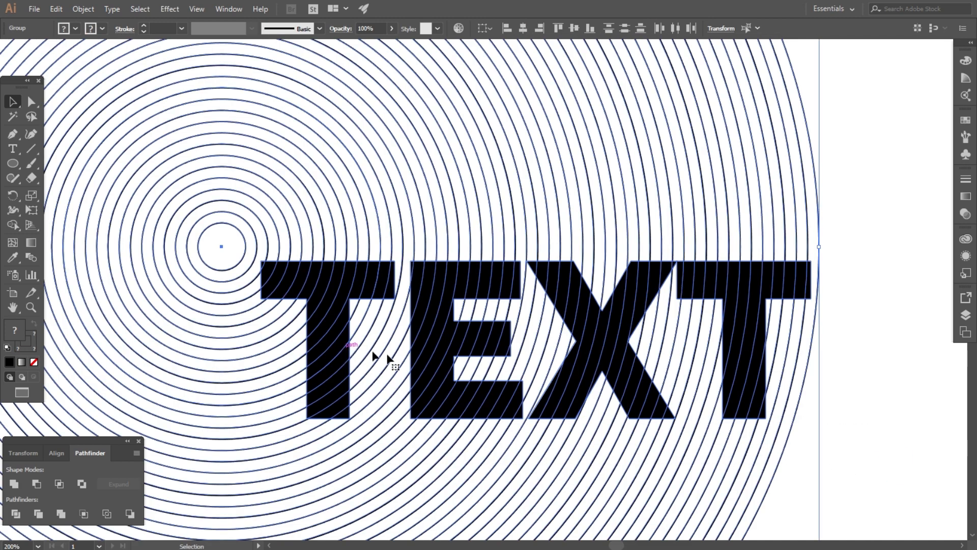
click(876, 434)
click(554, 402)
scroll(636, 422, up, 2)
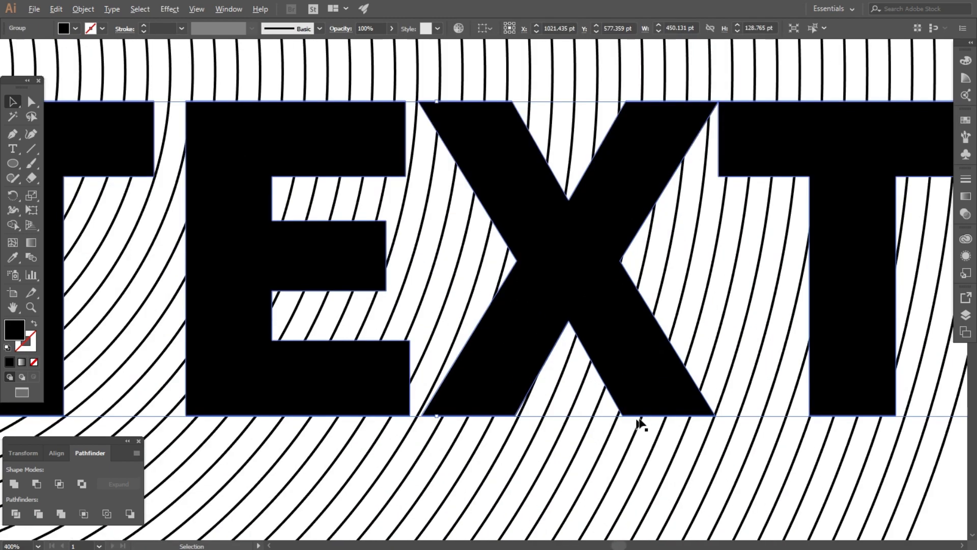
scroll(448, 412, down, 1)
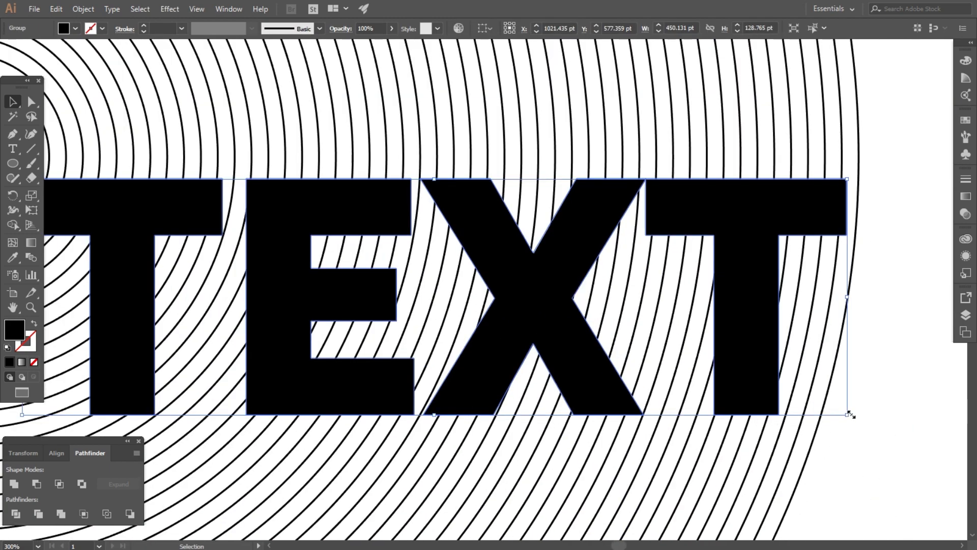
drag(848, 415, 193, 250)
scroll(612, 414, down, 2)
scroll(381, 197, down, 1)
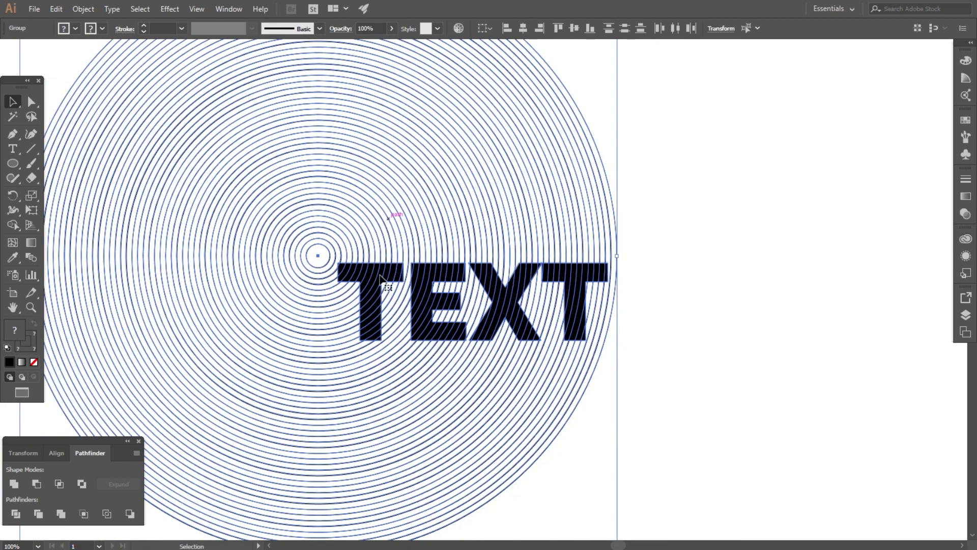
- Apply Pathfinder Outline to split the circles along the TEXT letter outlines
click(106, 514)
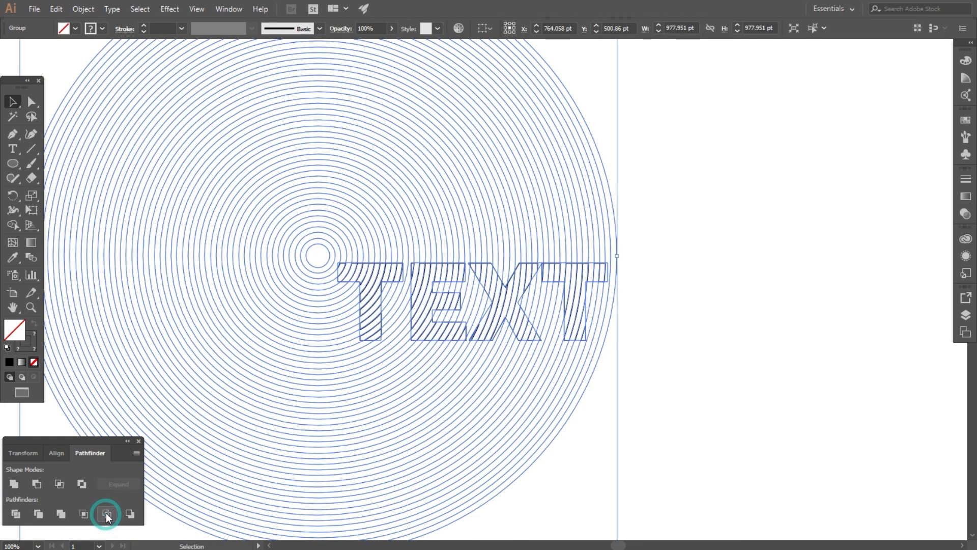
click(683, 332)
key(ctrl+minus)
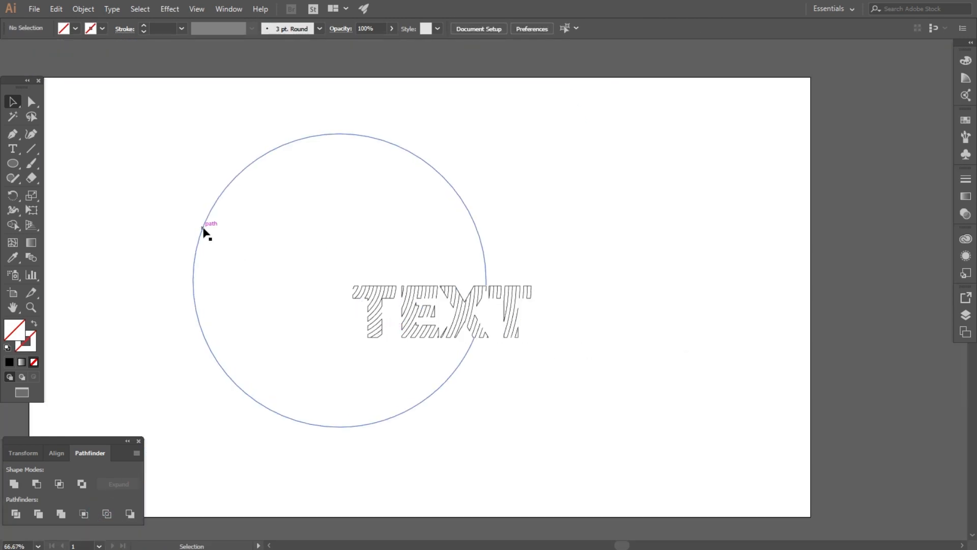
- Select the circles with TEXT and erase the rings outside the letters using Shape Builder
click(203, 229)
drag(107, 171, 647, 436)
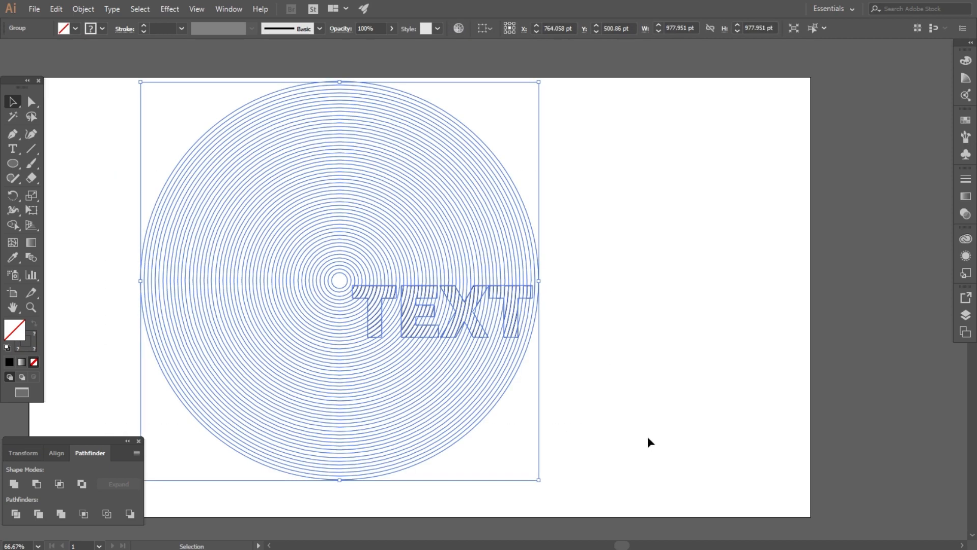
click(13, 225)
mouse_move(538, 184)
mouse_down()
mouse_move(423, 202)
mouse_move(341, 237)
mouse_move(302, 273)
mouse_move(339, 294)
mouse_up()
- Delete the leftover pieces between the T and E and inside the E's bars
scroll(373, 313, up, 5)
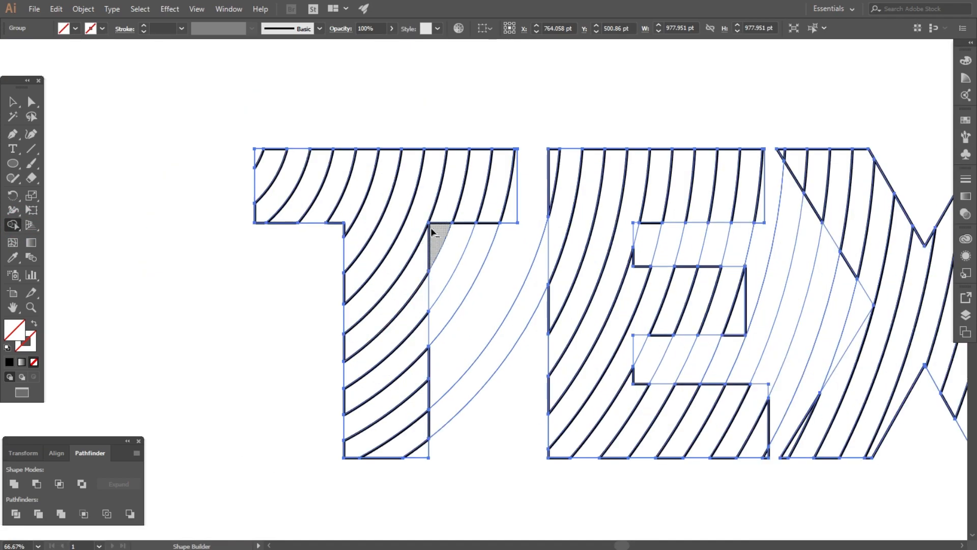
mouse_move(439, 233)
mouse_down()
mouse_move(493, 364)
mouse_move(578, 425)
mouse_up()
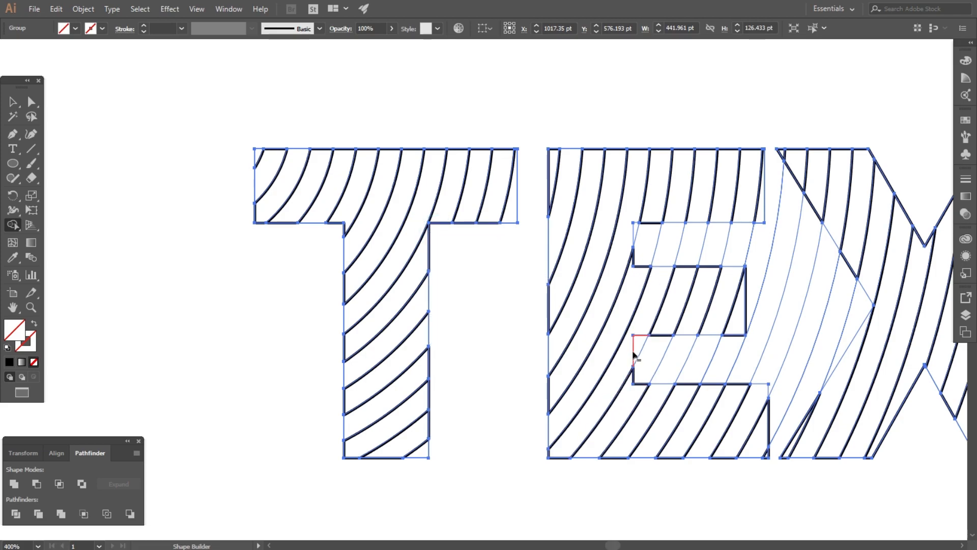
mouse_move(630, 359)
mouse_down()
mouse_move(837, 338)
mouse_move(842, 362)
mouse_move(714, 253)
mouse_move(635, 241)
mouse_move(785, 291)
mouse_move(750, 269)
mouse_up()
alt+click(698, 244)
scroll(519, 239, down, 2)
scroll(754, 264, up, 3)
scroll(628, 286, down, 5)
- Move the finished TEXT artwork to the artboard's top-left
key(v)
key(ctrl+0)
drag(582, 245, 340, 97)
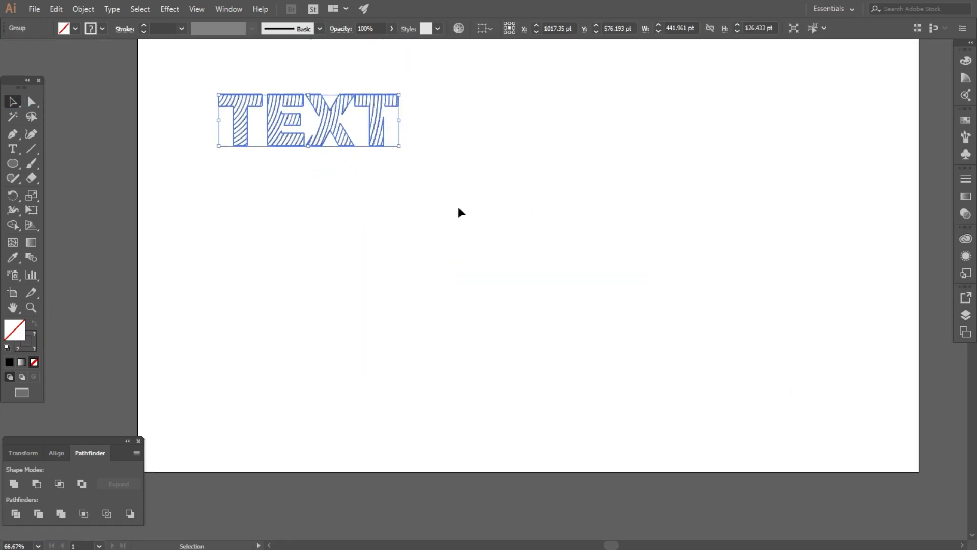
click(262, 283)
- Place the circle group over LINE and select them together
scroll(262, 283, down, 3)
drag(731, 302, 385, 261)
scroll(364, 259, up, 3)
drag(243, 238, 698, 419)
scroll(697, 355, up, 1)
click(17, 222)
- Erase the circle rings outside the LINE letters and the leftover pieces inside the N and E gaps
mouse_move(651, 145)
mouse_down()
mouse_move(421, 204)
mouse_move(351, 279)
mouse_up()
scroll(415, 301, up, 4)
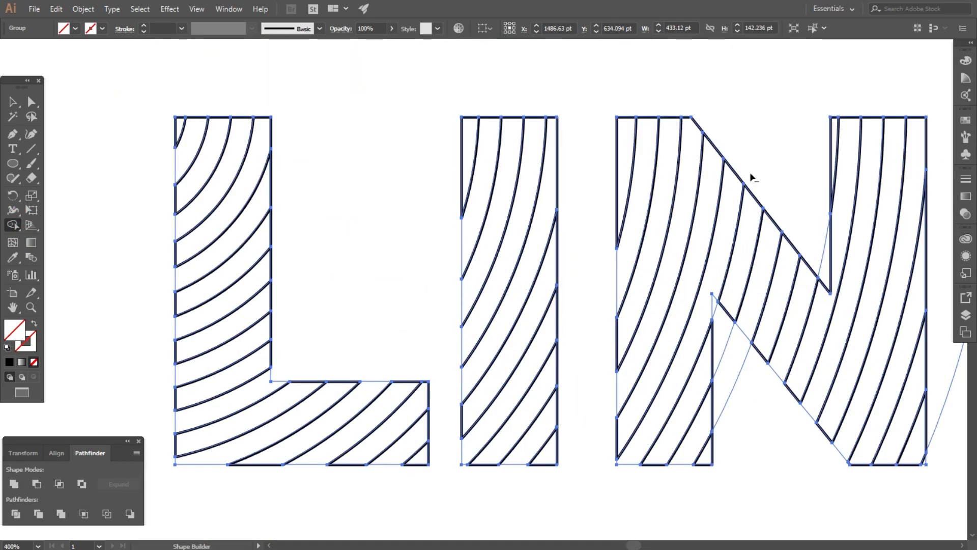
drag(712, 295, 735, 364)
scroll(342, 334, down, 2)
scroll(658, 343, up, 3)
mouse_move(633, 316)
mouse_down()
mouse_move(691, 377)
mouse_move(589, 343)
mouse_up()
scroll(353, 359, down, 2)
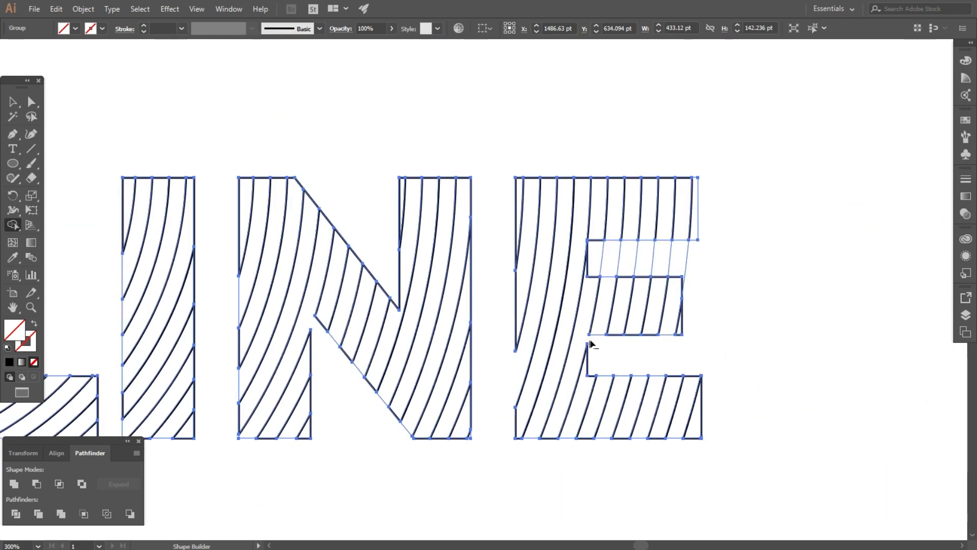
scroll(644, 262, up, 1)
drag(743, 260, 591, 244)
scroll(619, 226, up, 2)
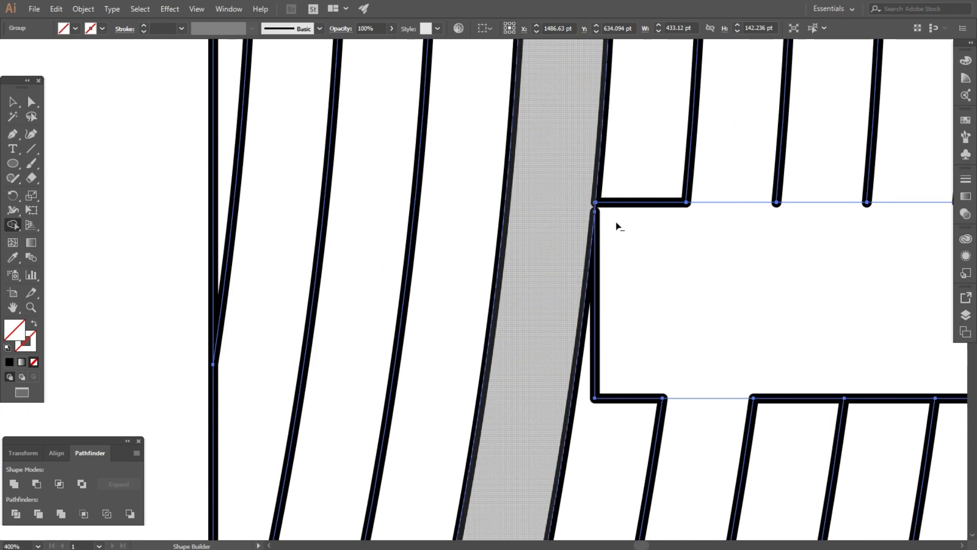
- Remove the E's outline edges around its upper gap, middle arm and top arm
alt+click(626, 396)
alt+click(699, 397)
alt+click(724, 202)
alt+click(642, 202)
alt+click(606, 374)
scroll(433, 376, down, 2)
alt+click(618, 375)
alt+click(659, 375)
alt+click(713, 374)
alt+click(757, 374)
alt+click(804, 277)
alt+click(764, 277)
alt+click(717, 279)
alt+click(671, 278)
alt+click(626, 277)
alt+click(767, 120)
scroll(551, 109, up, 1)
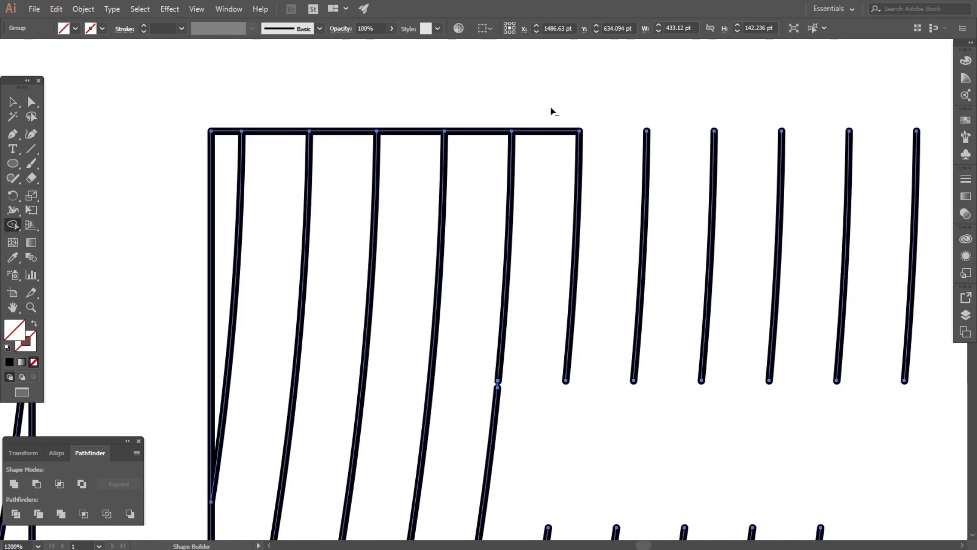
- Remove the E's remaining top, left, bottom and right edges plus the small triangle's edges
alt+click(355, 130)
alt+click(285, 131)
alt+click(224, 131)
alt+click(210, 167)
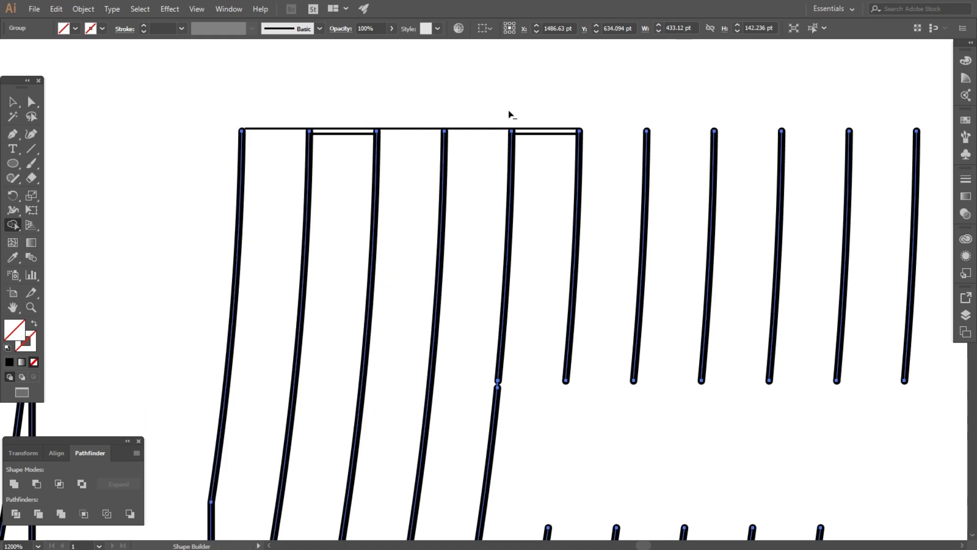
scroll(511, 113, down, 3)
scroll(405, 326, up, 2)
alt+click(419, 241)
scroll(480, 204, down, 2)
scroll(468, 346, up, 2)
drag(441, 388, 423, 397)
drag(485, 439, 483, 461)
drag(526, 441, 525, 462)
mouse_move(580, 441)
mouse_down()
mouse_move(579, 457)
mouse_move(621, 461)
mouse_up()
drag(669, 438, 669, 461)
drag(718, 441, 718, 462)
drag(820, 466, 820, 469)
drag(902, 442, 898, 470)
drag(861, 444, 857, 468)
drag(902, 272, 900, 300)
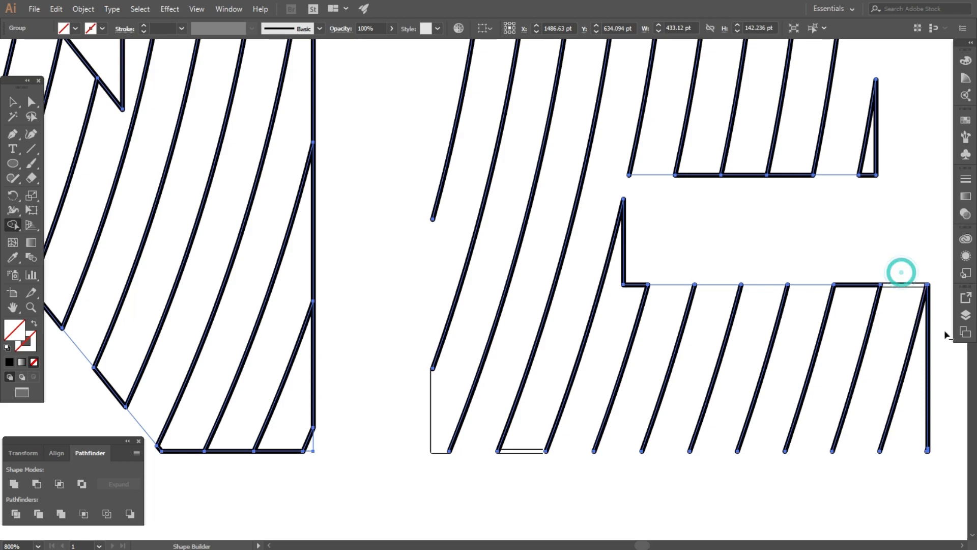
drag(945, 337, 919, 378)
drag(906, 268, 897, 315)
drag(647, 258, 615, 304)
drag(655, 160, 657, 201)
drag(691, 157, 723, 211)
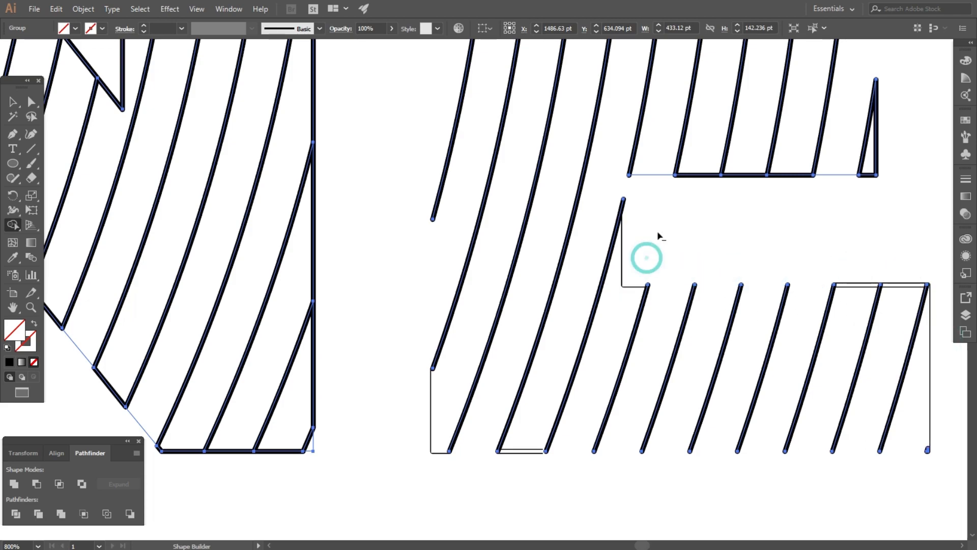
drag(744, 164, 753, 198)
drag(798, 166, 800, 193)
scroll(877, 143, up, 3)
drag(884, 144, 860, 293)
drag(768, 214, 723, 280)
scroll(718, 412, down, 5)
scroll(411, 92, up, 5)
- Remove the N's top segments, column edges, diagonal edge and top-left corner
drag(475, 143, 479, 176)
drag(639, 136, 640, 178)
drag(708, 135, 720, 175)
drag(819, 138, 814, 175)
scroll(621, 147, down, 3)
mouse_move(528, 304)
mouse_down()
mouse_move(507, 346)
mouse_move(481, 324)
mouse_move(414, 193)
mouse_up()
mouse_move(342, 118)
mouse_down()
mouse_move(307, 95)
mouse_move(242, 101)
mouse_up()
scroll(509, 171, down, 3)
scroll(386, 215, up, 3)
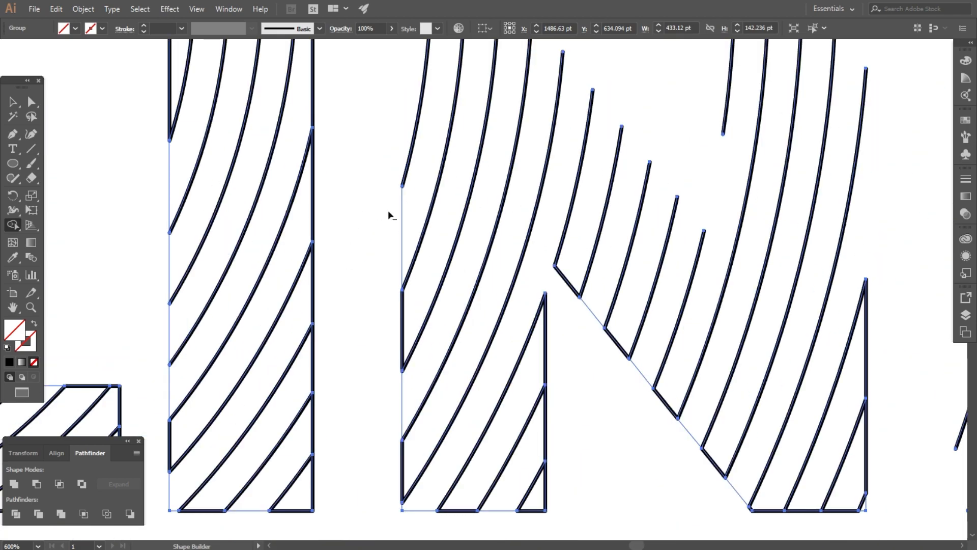
- Remove the N's remaining bottom, right, diagonal and corner outline segments
alt+click(458, 507)
alt+click(556, 490)
alt+click(554, 414)
scroll(554, 416, up, 2)
alt+click(546, 274)
scroll(544, 255, down, 2)
scroll(558, 212, up, 2)
alt+click(546, 223)
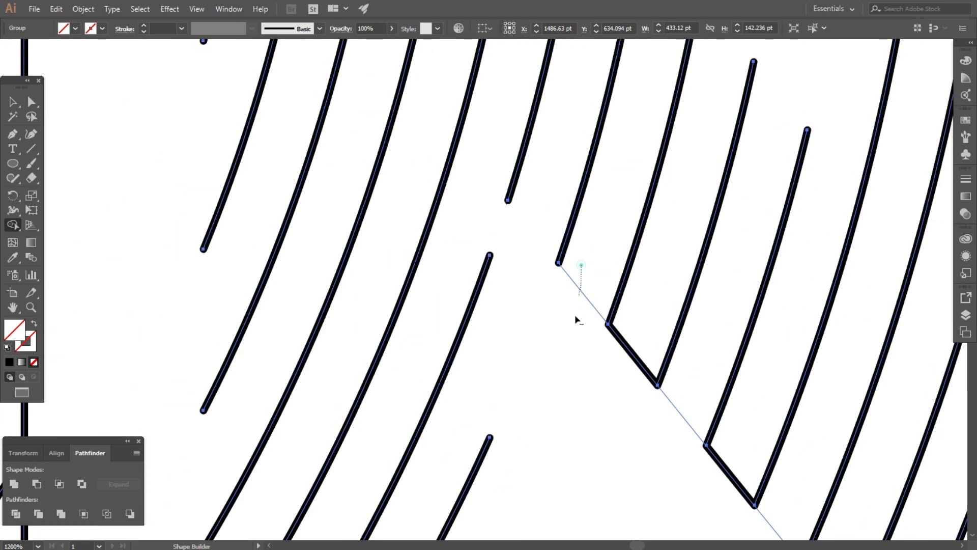
alt+click(713, 453)
scroll(707, 443, down, 2)
scroll(604, 408, up, 2)
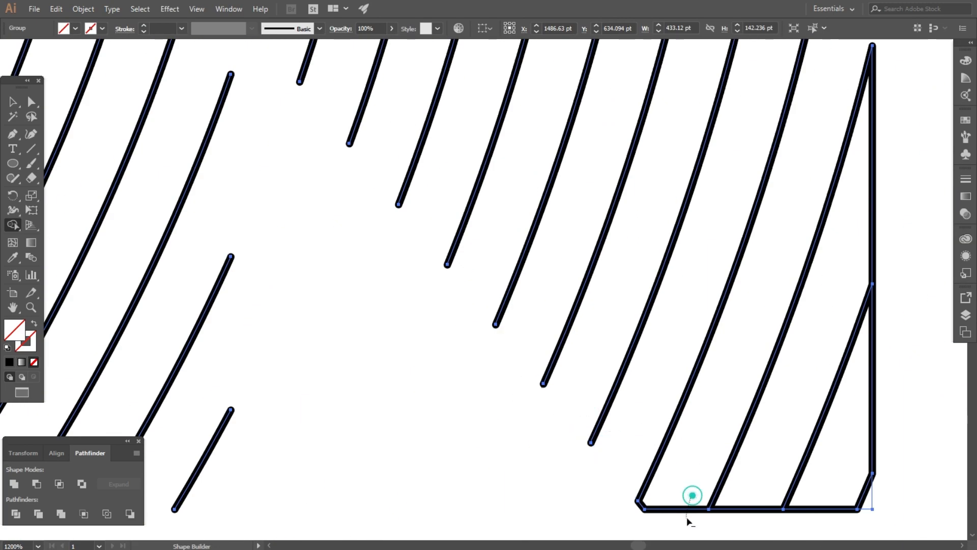
drag(687, 522, 685, 523)
drag(767, 496, 779, 518)
drag(816, 497, 821, 521)
scroll(609, 368, down, 3)
scroll(708, 289, up, 3)
drag(698, 297, 658, 331)
scroll(552, 306, down, 4)
scroll(603, 393, up, 5)
drag(474, 384, 465, 409)
scroll(463, 393, down, 5)
scroll(591, 124, up, 5)
- Remove all the L's outline edges: top, corner, left, bottom and right segments
drag(556, 64, 543, 93)
drag(518, 66, 495, 115)
scroll(408, 71, up, 3)
drag(469, 61, 437, 128)
scroll(331, 156, down, 4)
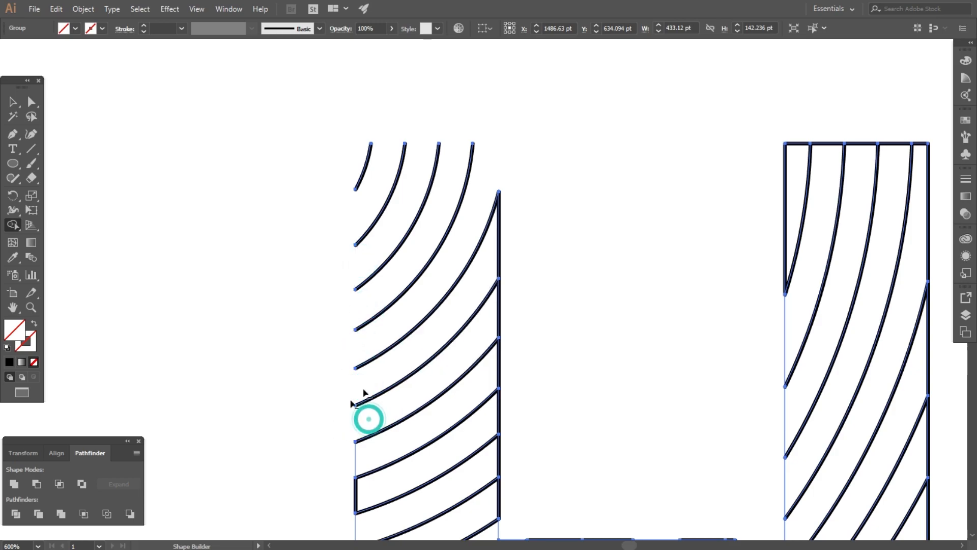
scroll(505, 275, down, 3)
scroll(473, 346, up, 3)
drag(425, 308, 407, 331)
drag(429, 368, 407, 386)
drag(415, 409, 399, 430)
mouse_move(459, 506)
mouse_down()
mouse_move(463, 517)
mouse_move(625, 520)
mouse_move(740, 506)
mouse_move(806, 454)
mouse_up()
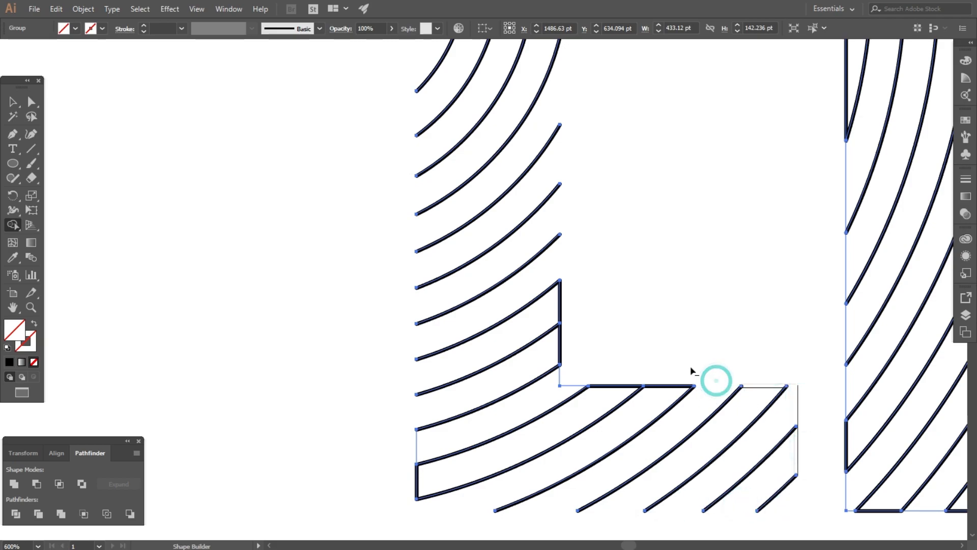
drag(558, 322, 566, 287)
scroll(572, 291, up, 2)
scroll(436, 296, down, 3)
scroll(341, 433, up, 3)
drag(423, 375, 387, 353)
drag(435, 289, 382, 309)
scroll(407, 388, down, 4)
scroll(628, 156, up, 3)
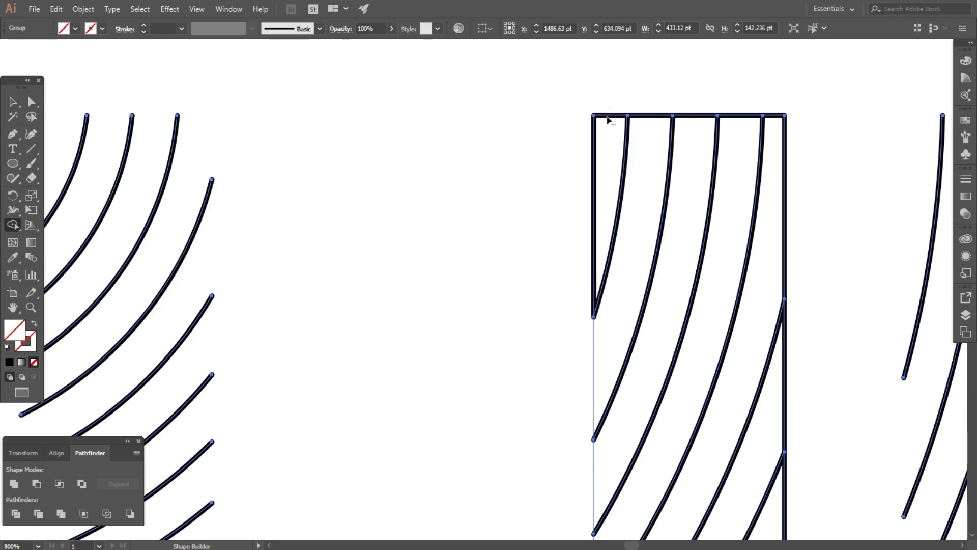
- Remove the I's top, left, right and bottom outline edges, leaving only hatch lines
alt+click(655, 115)
alt+click(697, 116)
alt+click(740, 116)
scroll(624, 117, down, 3)
scroll(615, 224, up, 3)
alt+click(616, 190)
alt+click(615, 300)
alt+click(615, 374)
alt+click(817, 188)
alt+click(818, 283)
scroll(779, 364, down, 3)
scroll(566, 327, up, 3)
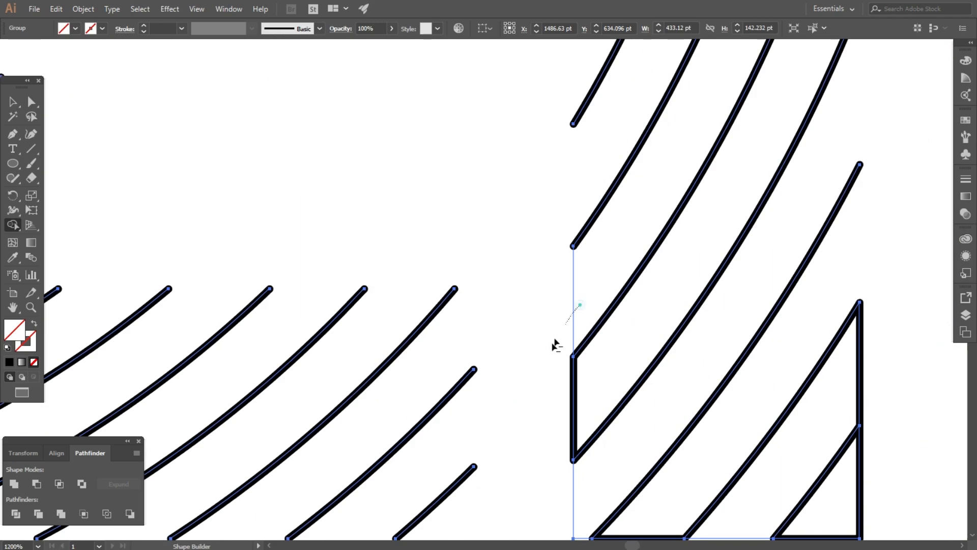
scroll(612, 365, down, 3)
scroll(625, 427, up, 4)
alt+click(624, 409)
alt+click(744, 388)
alt+click(872, 389)
drag(925, 192, 859, 263)
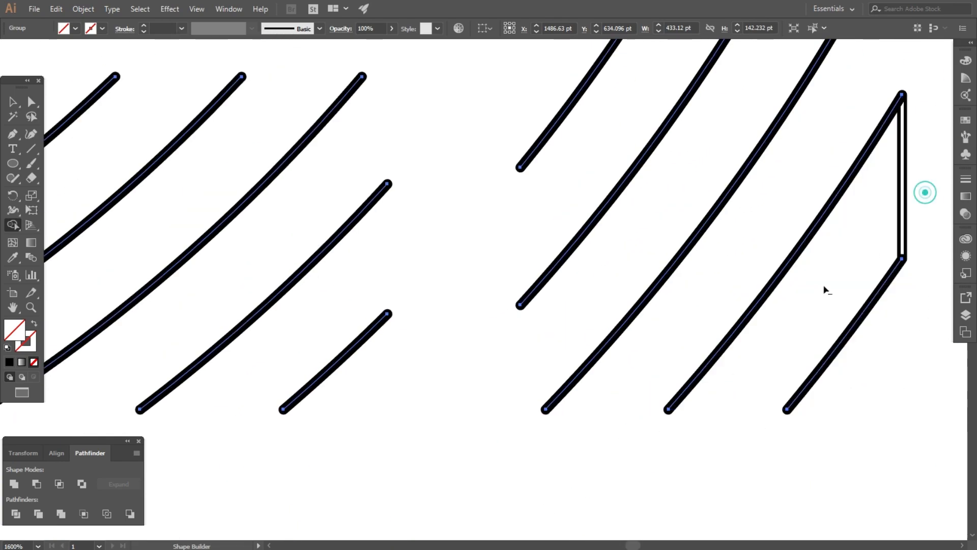
scroll(614, 368, down, 4)
scroll(593, 358, down, 2)
click(14, 102)
- Move the LINE hatch artwork up and to the left and enlarge it
click(365, 194)
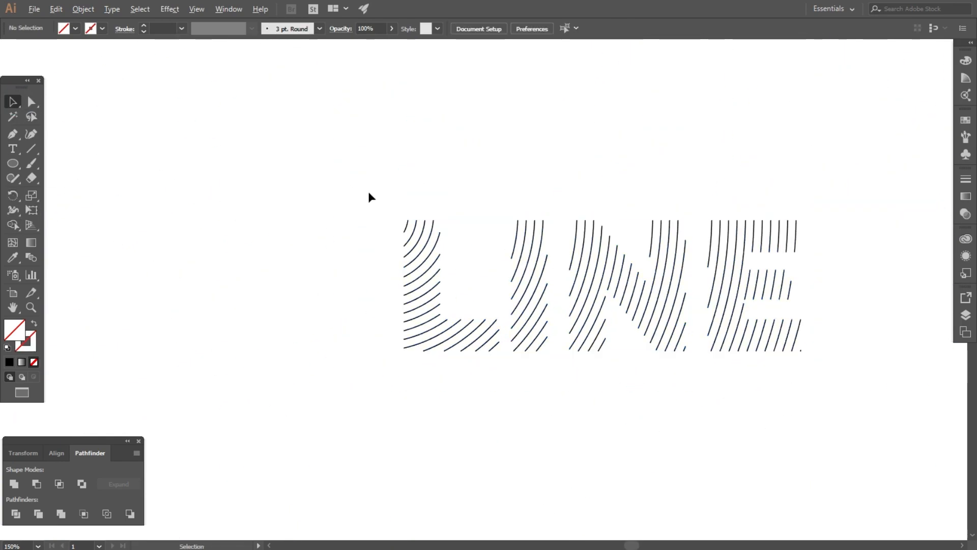
scroll(368, 196, down, 2)
drag(369, 197, 587, 294)
drag(552, 254, 598, 221)
scroll(672, 225, down, 2)
drag(568, 189, 557, 155)
- Place the TEXT artwork below LINE, enlarge it, and select the whole TEXT group
click(318, 135)
drag(400, 152, 617, 300)
scroll(500, 265, up, 3)
scroll(616, 257, down, 2)
drag(539, 234, 464, 184)
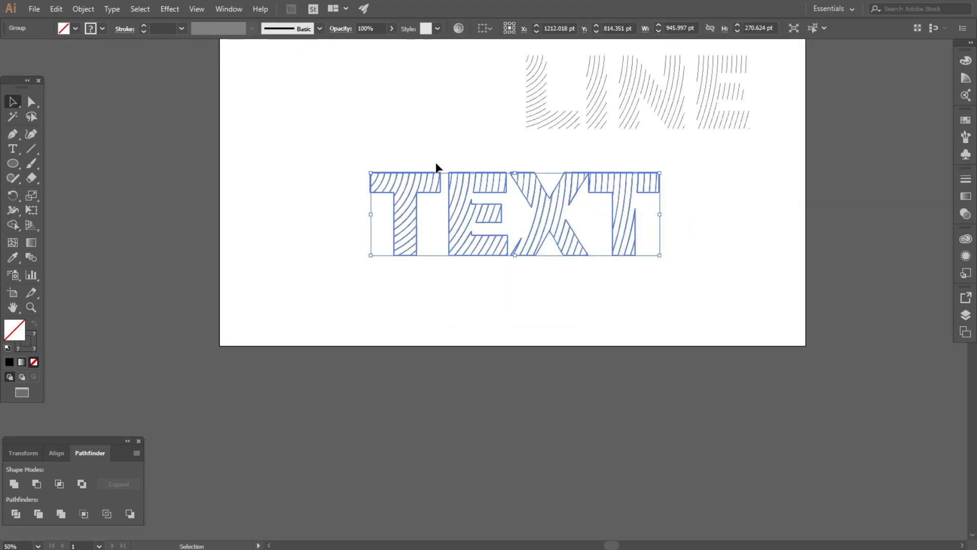
scroll(436, 162, up, 2)
click(217, 155)
drag(218, 154, 838, 396)
- With the Shape Builder in erase mode, remove the T's top edge segments and thin right strip
click(20, 223)
scroll(315, 170, up, 4)
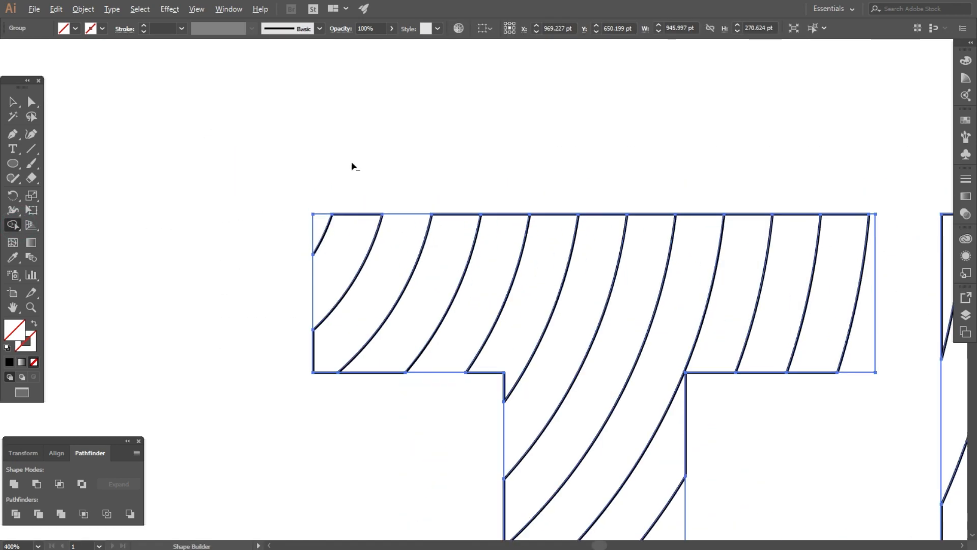
drag(404, 201, 382, 368)
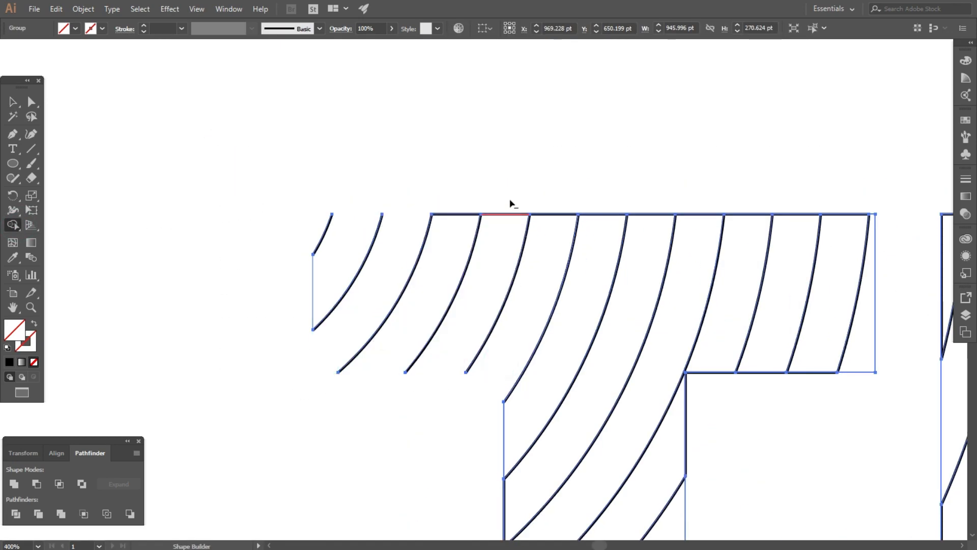
drag(551, 203, 552, 232)
drag(600, 203, 600, 234)
drag(649, 200, 650, 231)
drag(698, 199, 698, 232)
drag(747, 201, 747, 232)
drag(802, 203, 802, 238)
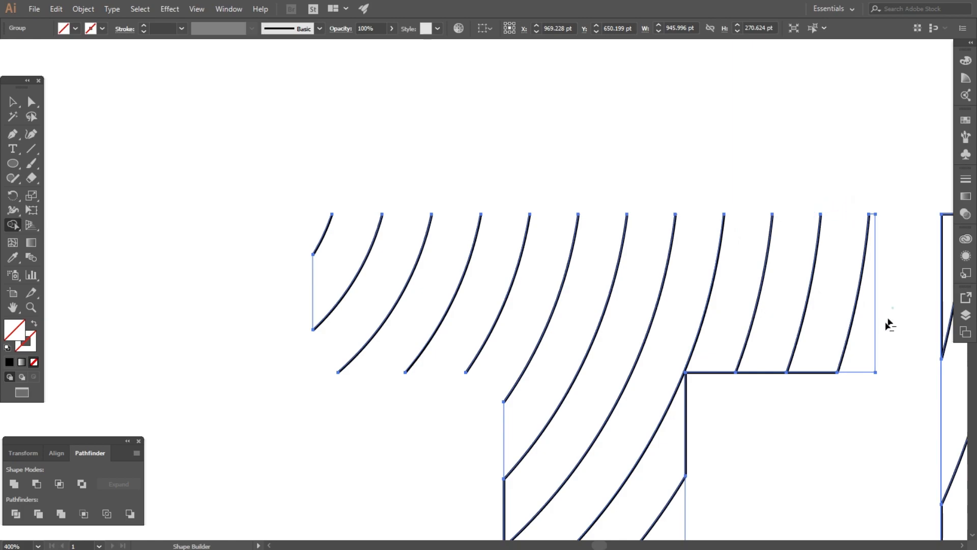
drag(892, 314, 869, 350)
scroll(397, 185, down, 4)
scroll(415, 327, up, 3)
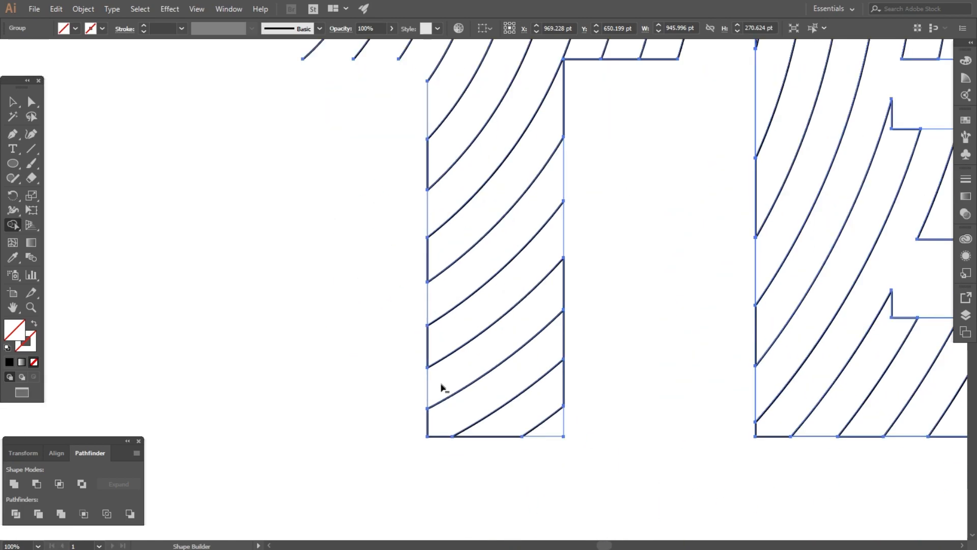
- Erase the T stem's vertical edge segments and the leftover sliver edges
drag(577, 246, 580, 109)
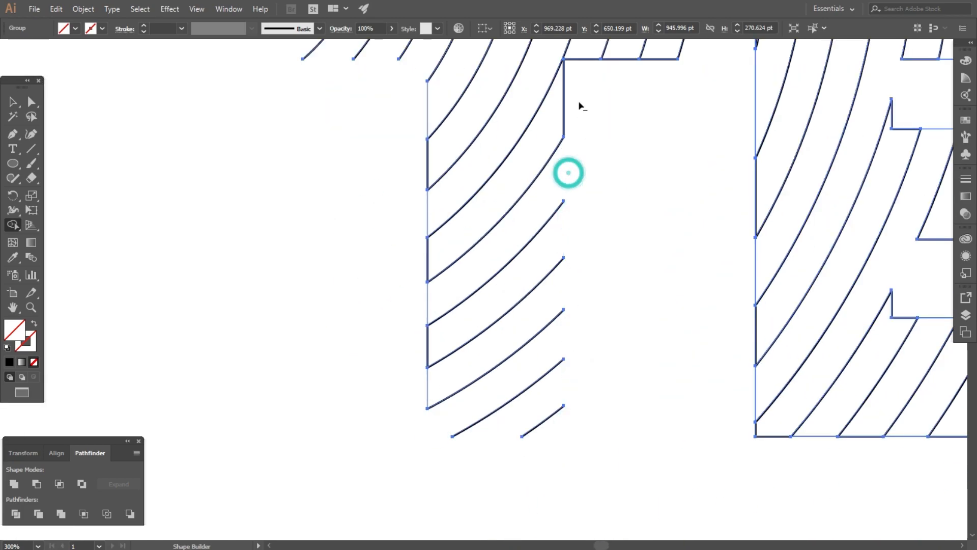
scroll(418, 420, down, 2)
scroll(431, 272, up, 3)
drag(418, 231, 381, 267)
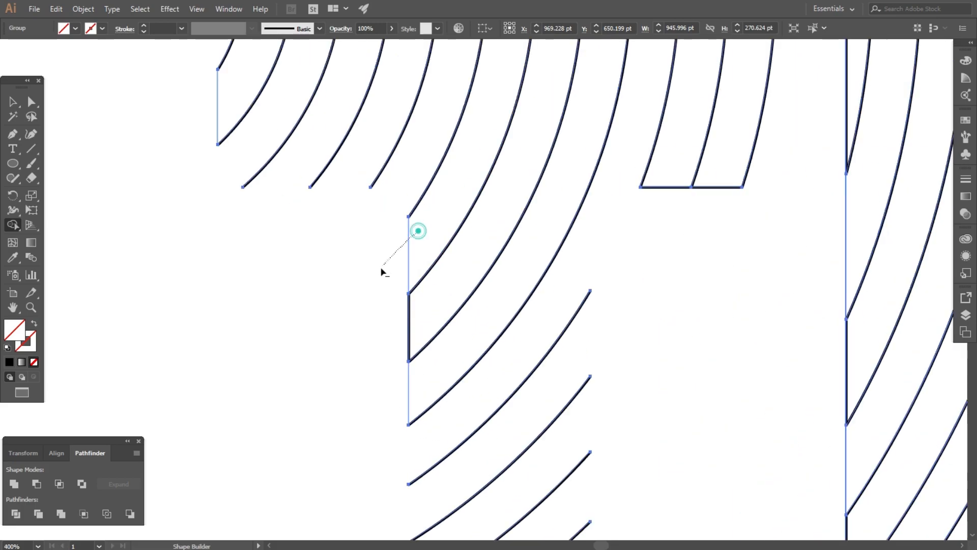
scroll(524, 275, down, 3)
scroll(652, 286, up, 3)
scroll(405, 168, down, 3)
scroll(568, 174, up, 2)
alt+click(567, 174)
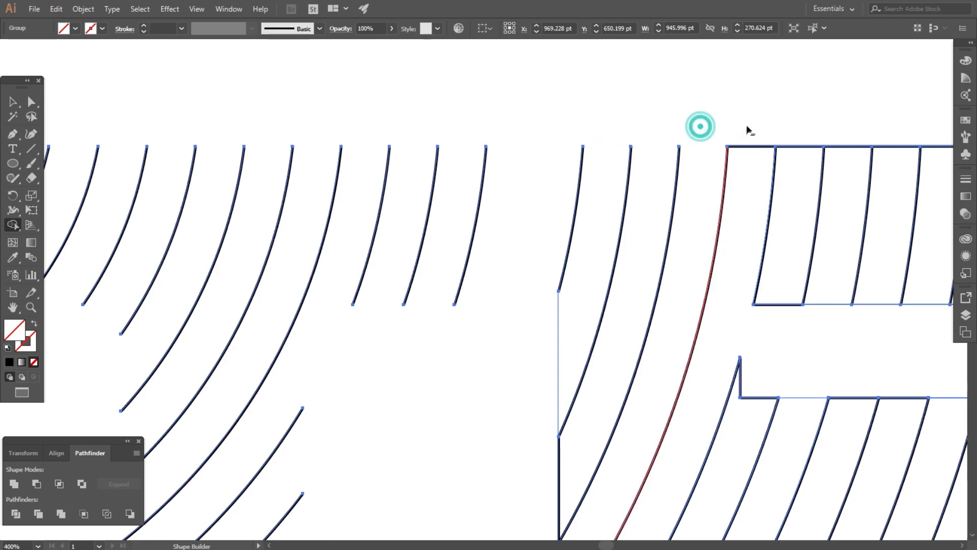
- Remove the box's top edge segments and the leftover outline edges lower down
drag(932, 141, 939, 165)
scroll(425, 195, down, 2)
scroll(663, 168, up, 4)
drag(831, 156, 867, 224)
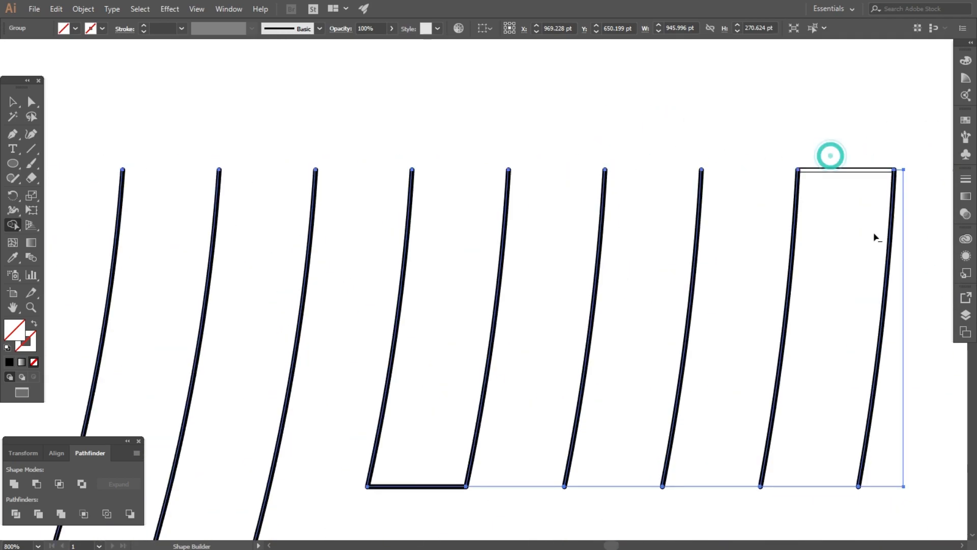
scroll(697, 226, down, 3)
scroll(625, 374, up, 3)
drag(539, 232, 537, 250)
alt+click(473, 426)
alt+click(687, 427)
drag(794, 408, 855, 442)
scroll(481, 242, down, 3)
scroll(467, 388, up, 4)
- Remove the five stepped outline edges
drag(555, 284, 534, 332)
drag(636, 284, 613, 332)
drag(722, 284, 696, 334)
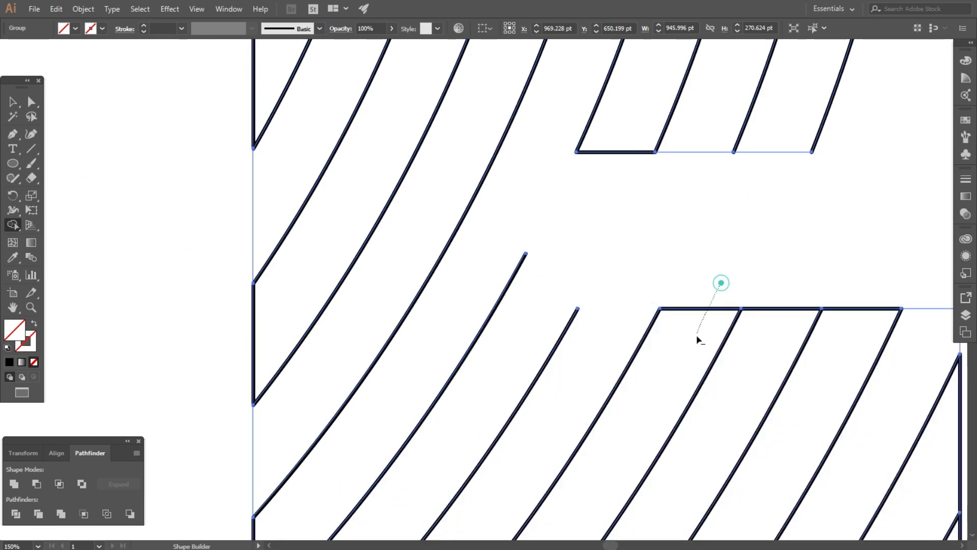
drag(801, 277, 777, 331)
drag(875, 279, 850, 333)
scroll(366, 268, down, 3)
- Remove the leftover corner edge, vertical edge and small triangle's edges
mouse_move(540, 253)
mouse_down()
mouse_move(565, 305)
mouse_move(500, 447)
mouse_up()
scroll(559, 441, up, 4)
scroll(701, 246, down, 2)
drag(450, 310, 401, 365)
drag(185, 313, 158, 361)
scroll(667, 233, down, 2)
scroll(667, 233, down, 2)
scroll(433, 261, up, 3)
- Delete the lower-left corner edge, left vertical edges and bottom segments under the X
drag(416, 234, 393, 269)
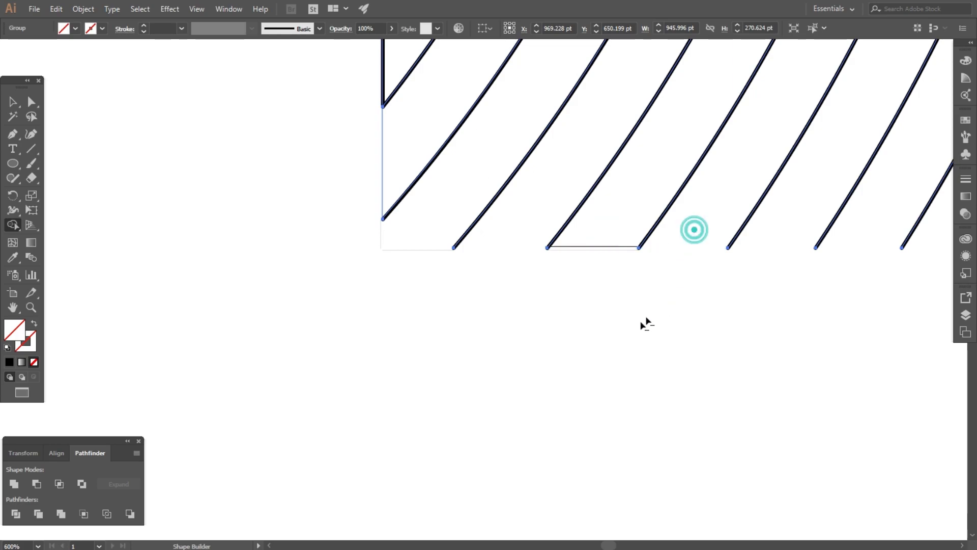
scroll(606, 343, down, 3)
scroll(555, 242, up, 3)
scroll(510, 347, down, 3)
mouse_move(512, 242)
mouse_down()
mouse_move(468, 282)
mouse_move(487, 310)
mouse_up()
scroll(503, 226, up, 2)
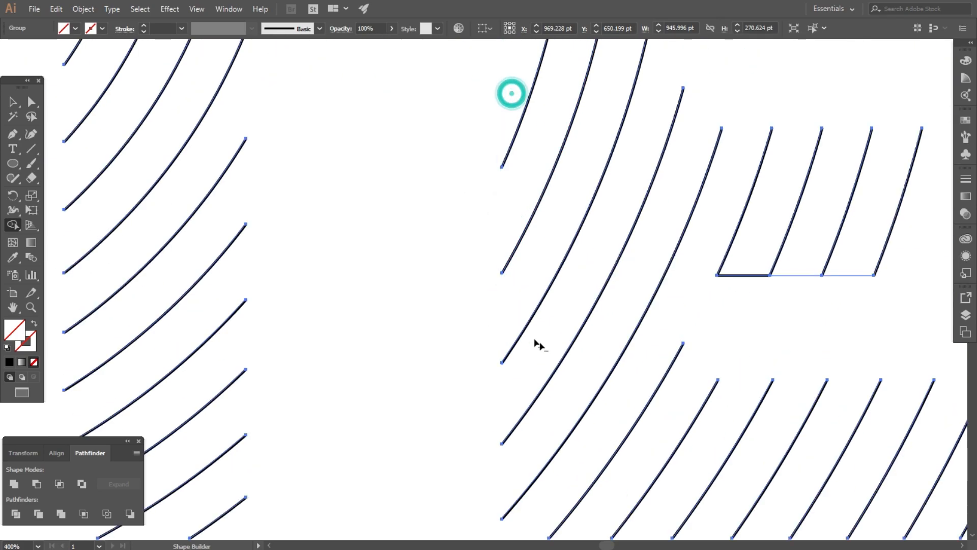
scroll(536, 346, down, 3)
scroll(848, 401, up, 3)
alt+click(524, 427)
alt+click(548, 451)
alt+click(599, 451)
- Remove the triangle's sloped edge segments, the right corner tip and an edge near the X
drag(792, 283, 828, 266)
alt+click(860, 342)
drag(898, 436, 925, 427)
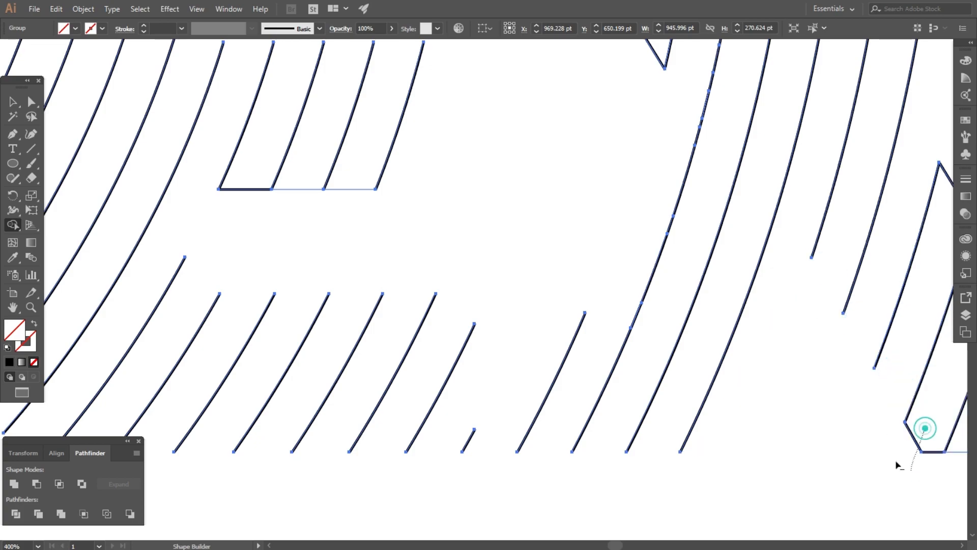
scroll(865, 445, down, 3)
scroll(831, 420, up, 4)
drag(773, 379, 793, 334)
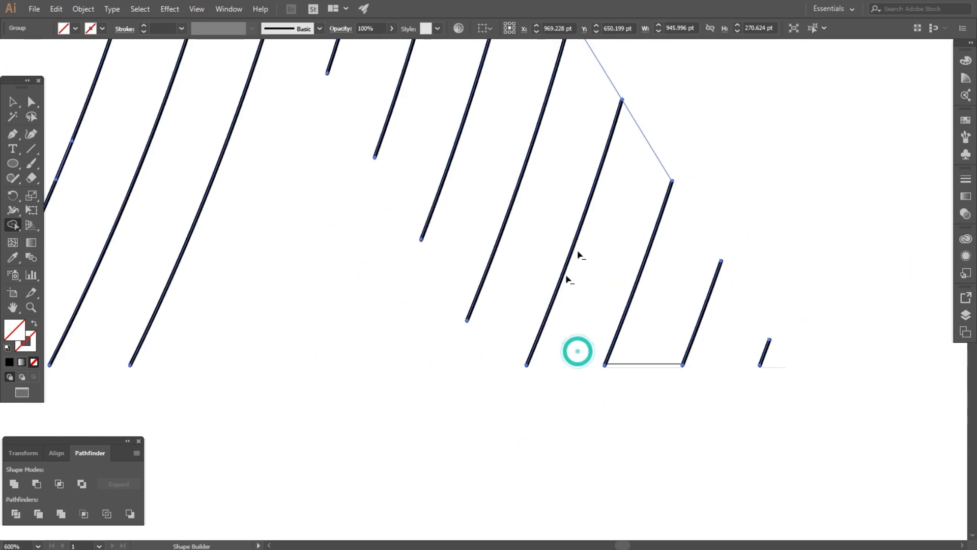
scroll(585, 336, down, 5)
scroll(613, 233, up, 4)
alt+click(603, 343)
scroll(593, 405, down, 3)
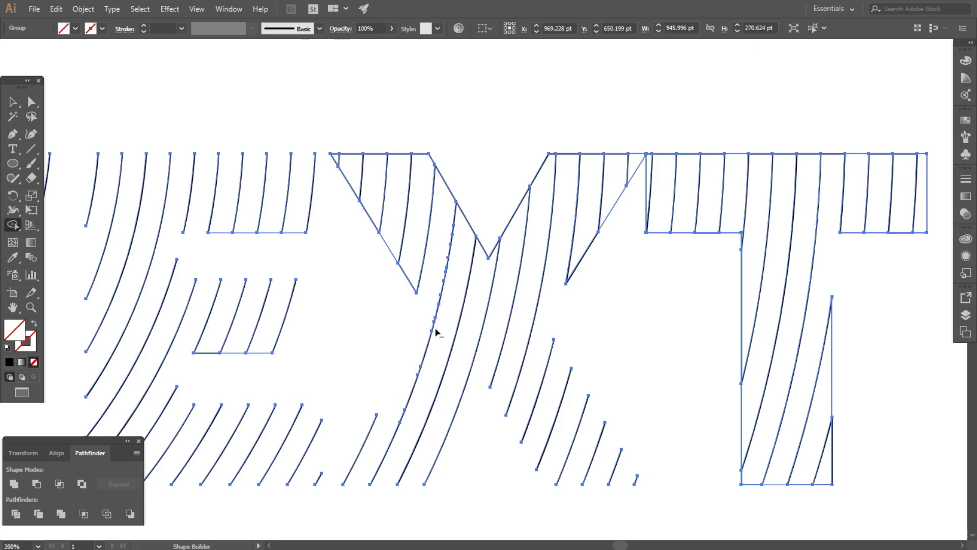
scroll(444, 219, up, 2)
- Delete the X arm segment and the slanted upper, left and right edges
alt+click(488, 182)
alt+click(622, 137)
alt+click(829, 96)
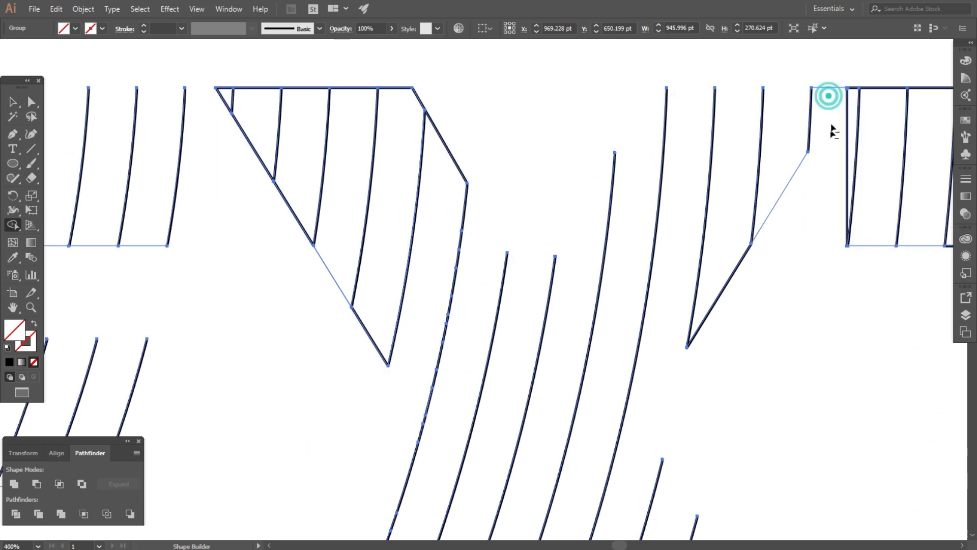
drag(721, 261, 736, 277)
drag(382, 318, 349, 330)
drag(303, 204, 279, 240)
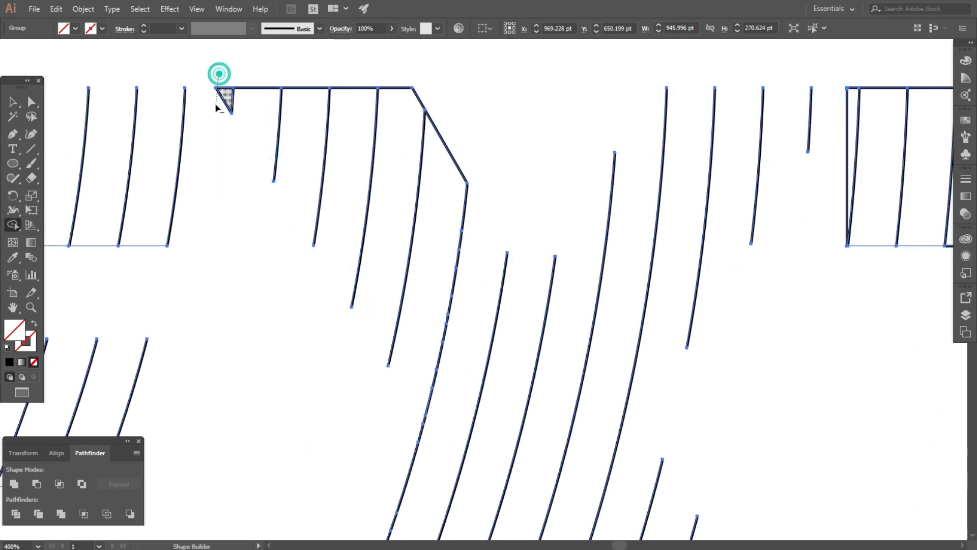
drag(456, 175, 456, 180)
- Delete the L-shaped edge beside the box
scroll(413, 127, down, 2)
scroll(718, 125, up, 3)
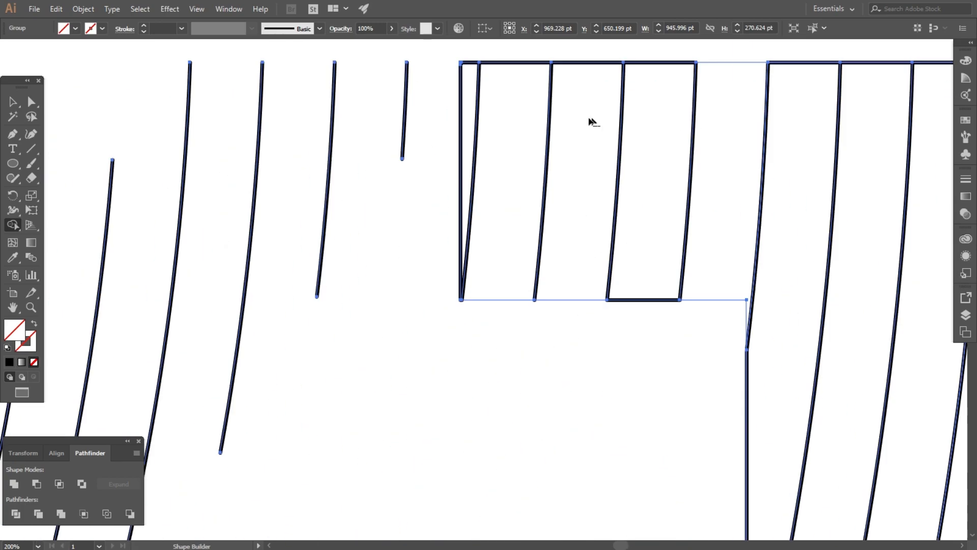
alt+click(707, 301)
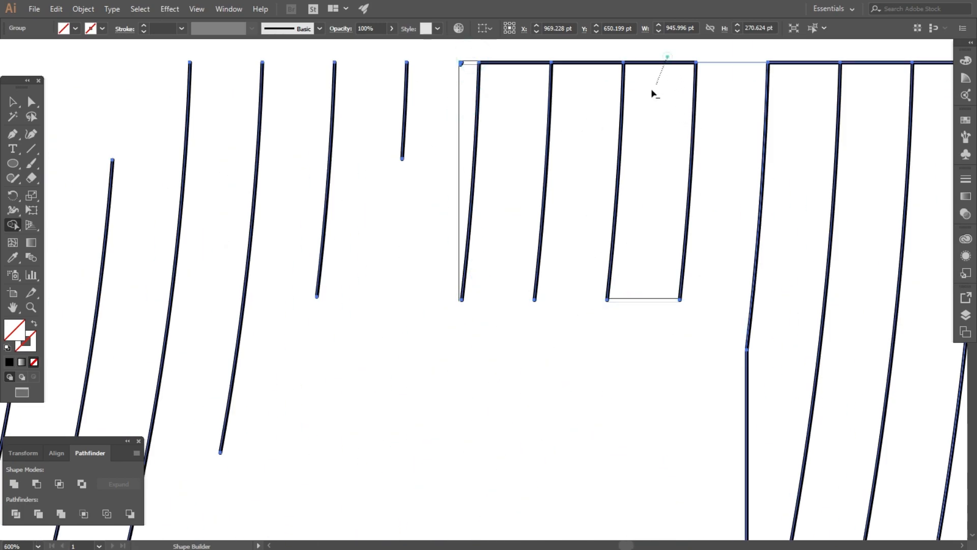
scroll(458, 153, down, 2)
scroll(436, 196, up, 3)
scroll(436, 196, down, 3)
scroll(604, 183, up, 3)
- Remove the remaining top-edge segments and right box edges
drag(628, 131, 614, 166)
drag(726, 137, 713, 167)
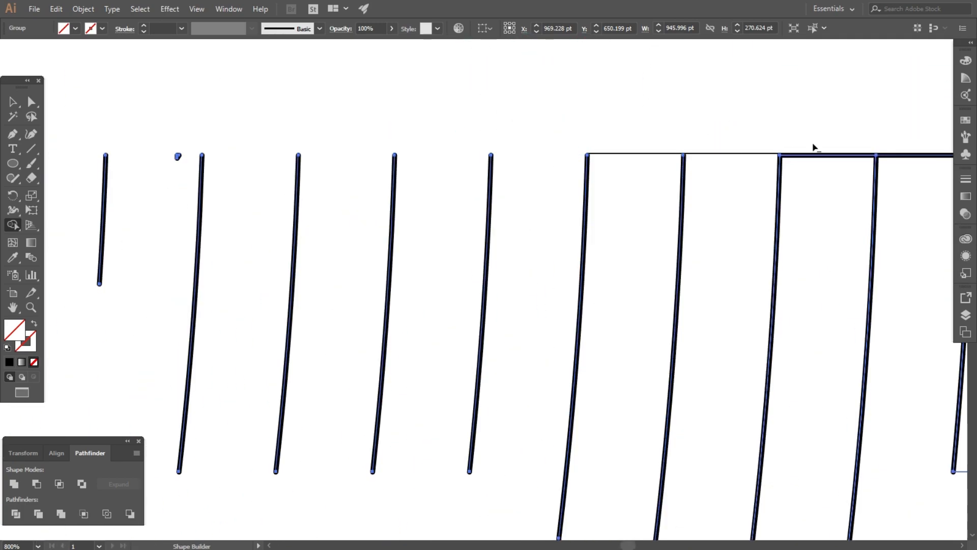
drag(815, 137, 802, 167)
scroll(598, 204, down, 3)
scroll(662, 191, up, 3)
drag(645, 145, 633, 178)
drag(717, 152, 704, 183)
drag(776, 153, 764, 184)
drag(843, 154, 831, 206)
scroll(733, 191, down, 3)
scroll(728, 229, up, 3)
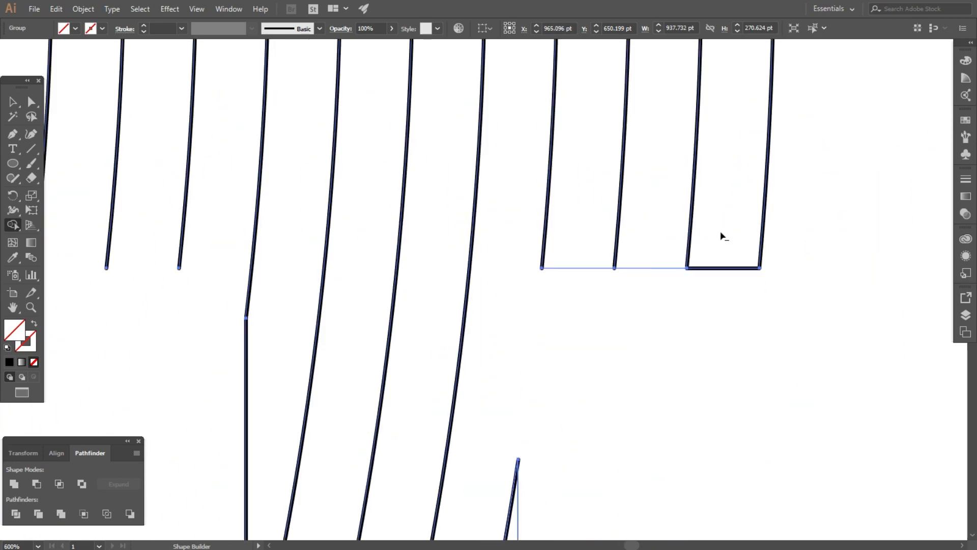
scroll(517, 162, down, 3)
- Clear the last bottom, right-edge and inner-box pieces, then return to the Selection tool
drag(520, 426, 523, 439)
mouse_move(560, 424)
mouse_down()
mouse_move(564, 438)
mouse_move(632, 439)
mouse_up()
drag(662, 270, 635, 281)
scroll(635, 283, down, 2)
scroll(661, 248, down, 2)
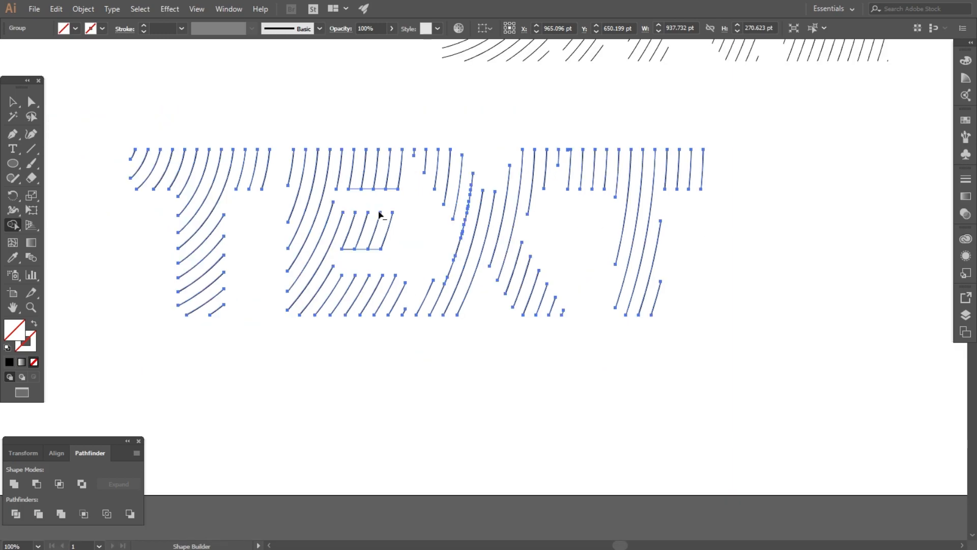
scroll(400, 211, up, 3)
click(337, 279)
scroll(396, 161, down, 3)
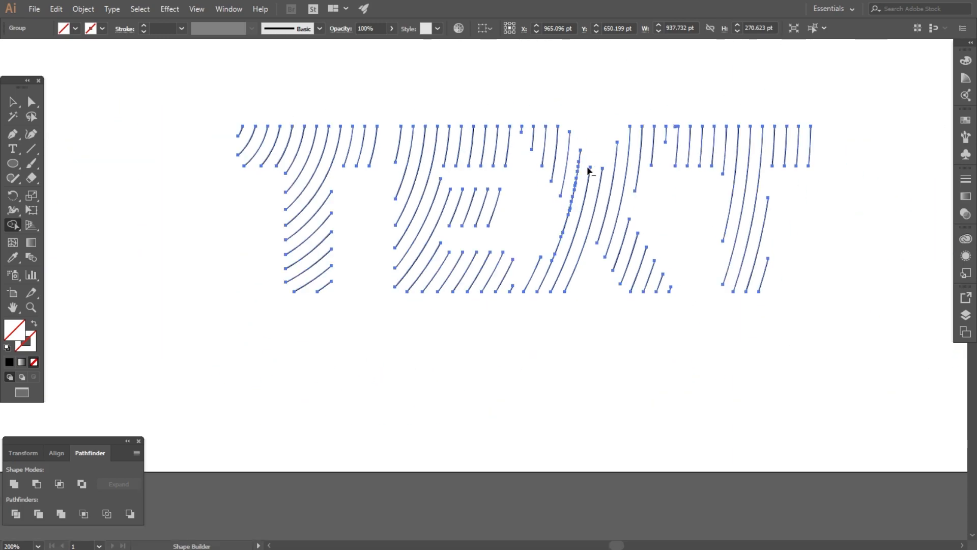
click(14, 104)
- Select the TEXT artwork and move it down and to the right
click(268, 170)
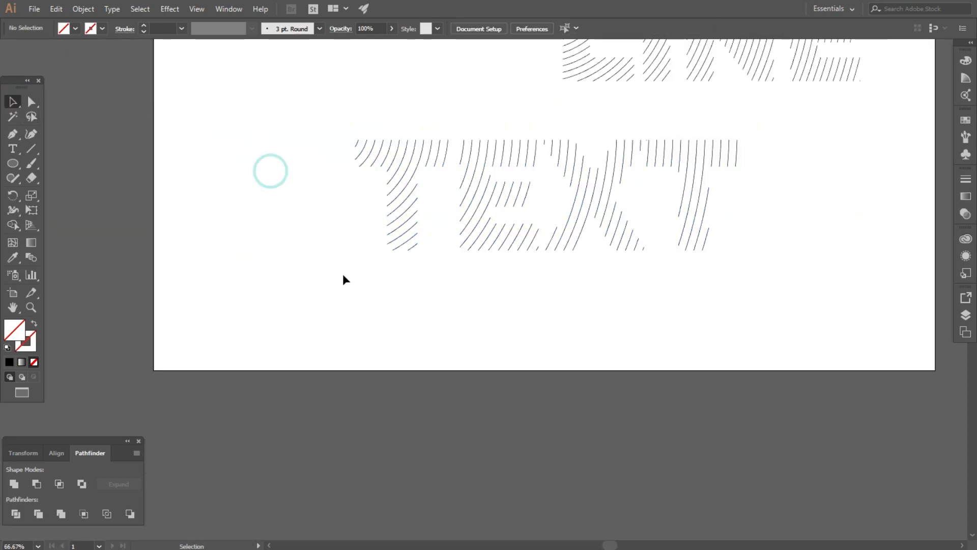
scroll(342, 259, down, 1)
click(287, 144)
drag(287, 144, 705, 305)
right_click(519, 198)
click(245, 224)
drag(445, 199, 509, 212)
- Place LINE directly above TEXT and scale it to match TEXT's width
drag(554, 128, 495, 164)
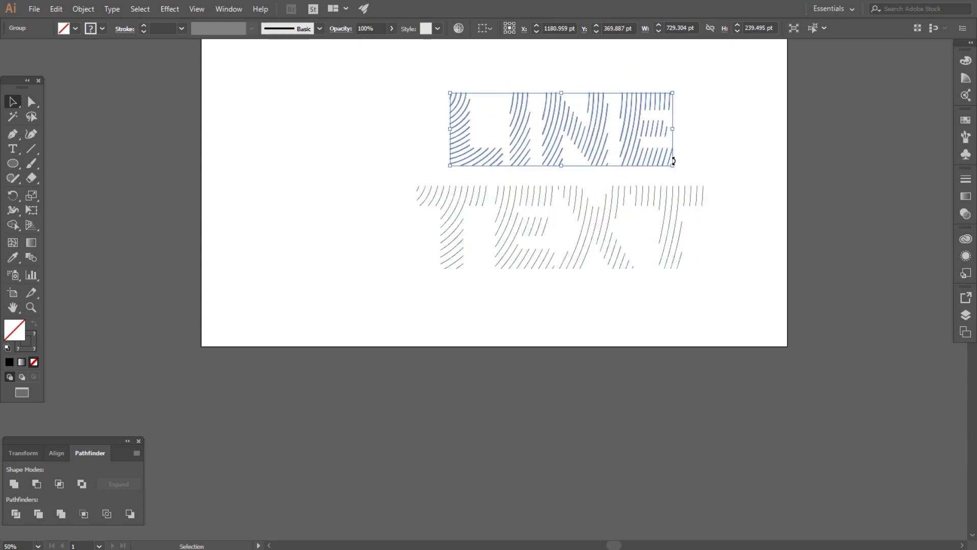
drag(674, 163, 705, 172)
click(727, 163)
drag(556, 168, 555, 166)
- Select LINE and TEXT together, nudge them left, and enlarge them as one block
drag(327, 153, 689, 253)
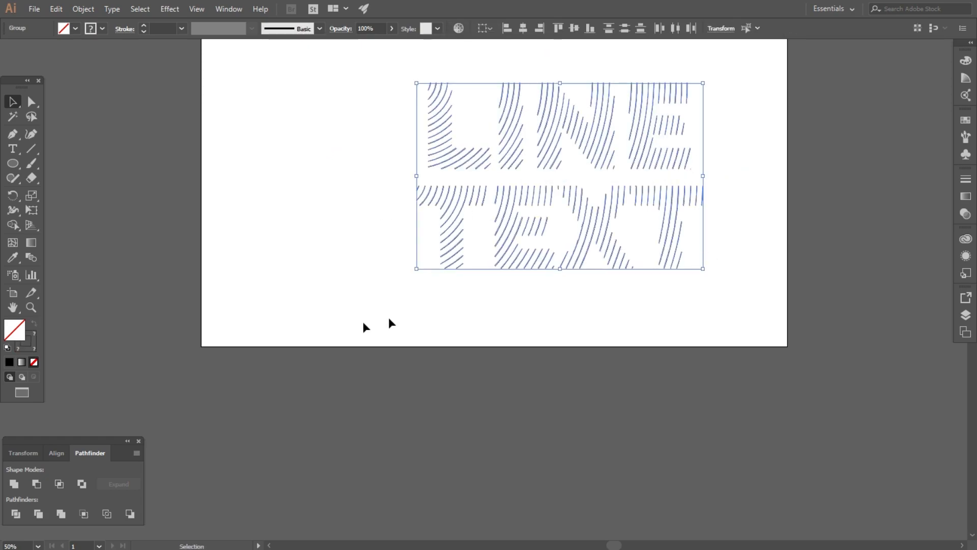
click(52, 458)
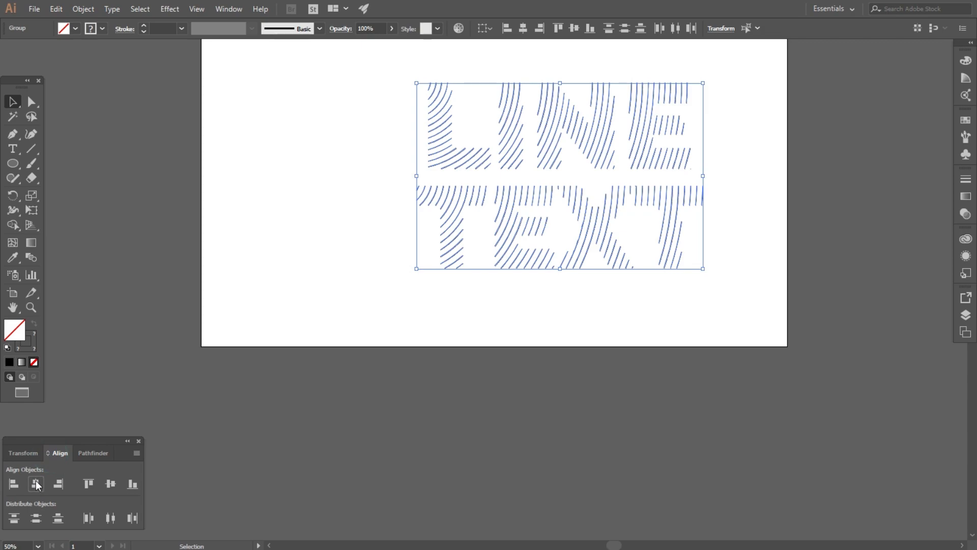
click(224, 272)
scroll(372, 181, down, 2)
drag(506, 254, 547, 271)
drag(532, 226, 506, 226)
scroll(417, 177, up, 2)
drag(630, 330, 651, 342)
scroll(447, 200, up, 1)
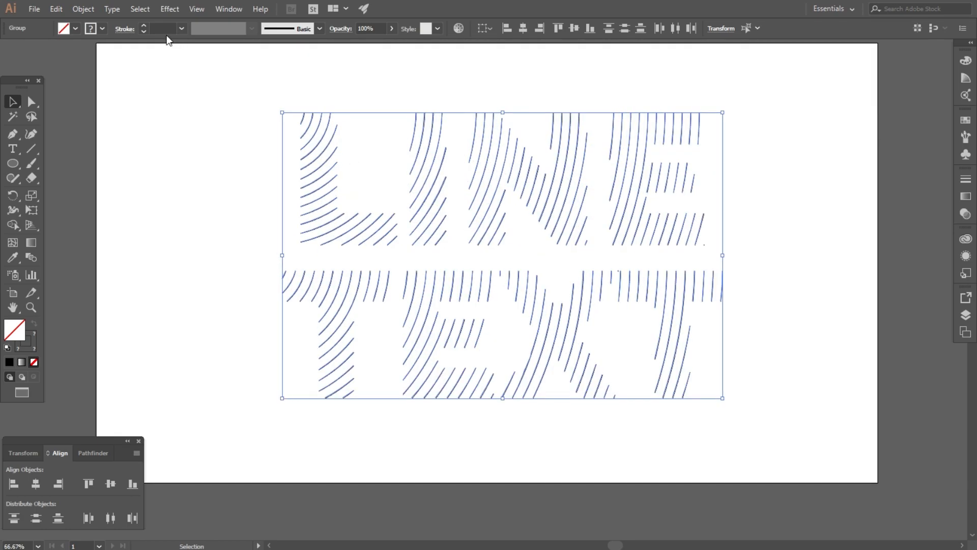
- Thicken the LINE TEXT line strokes step by step up to 16 pt
click(143, 24)
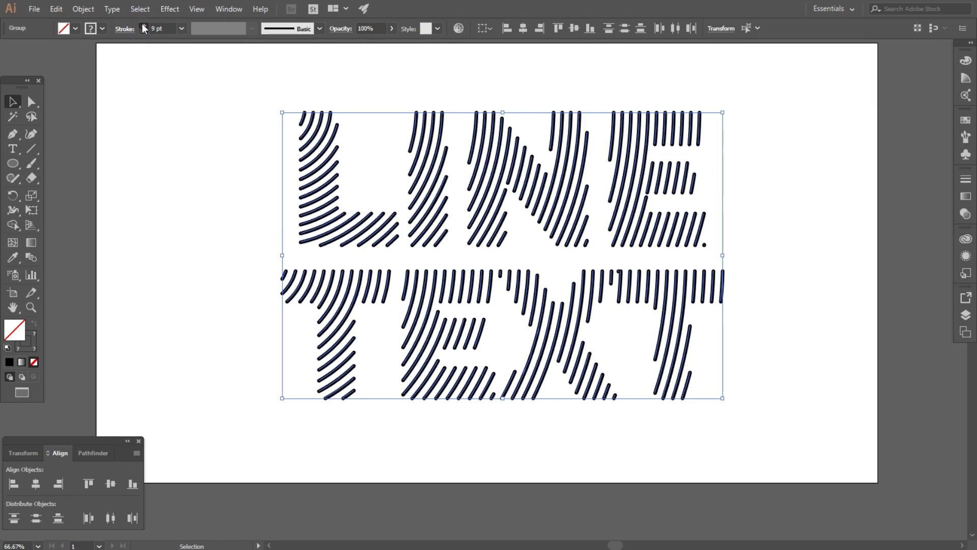
click(143, 26)
click(143, 25)
click(143, 26)
click(144, 25)
click(143, 25)
click(143, 25)
click(169, 164)
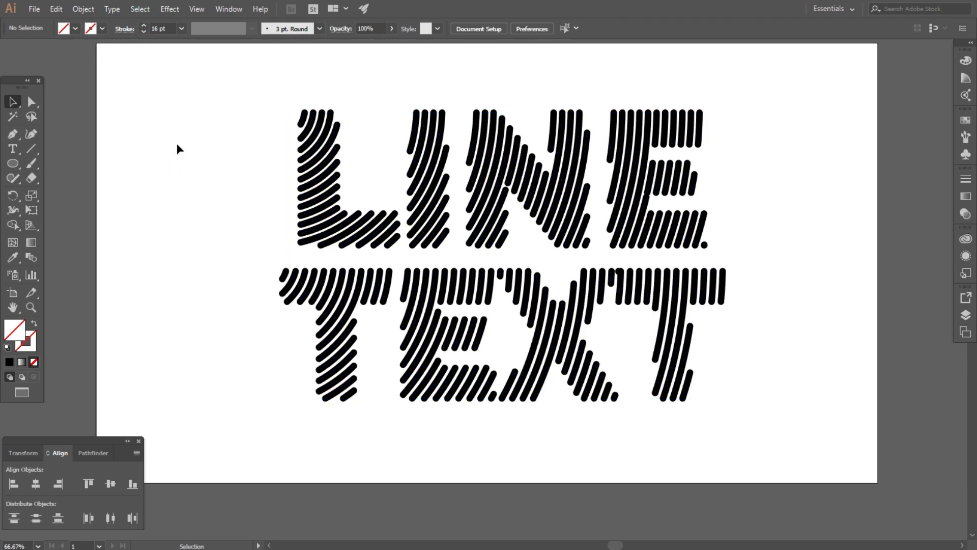
- Reselect the lettering and thin its strokes back down to 12 pt
drag(218, 80, 850, 474)
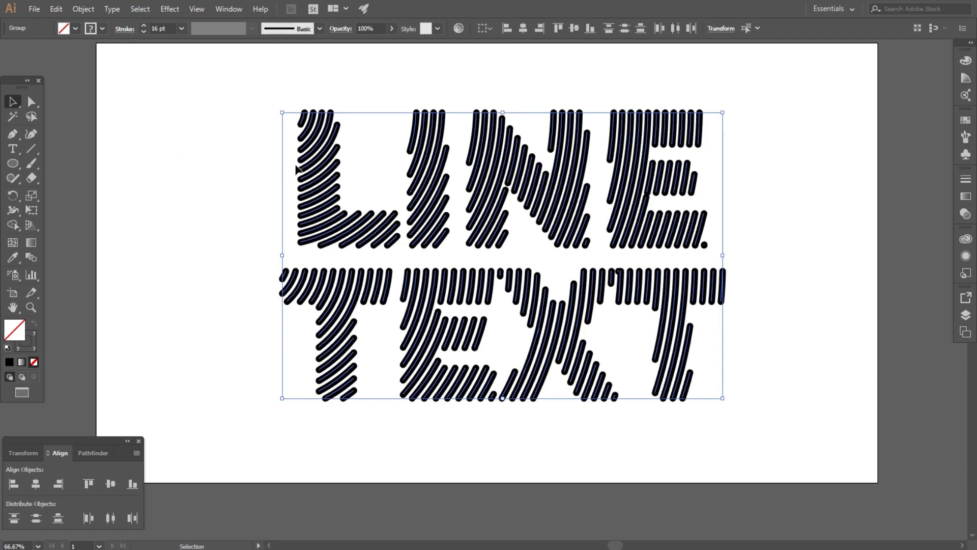
click(227, 135)
drag(211, 86, 771, 442)
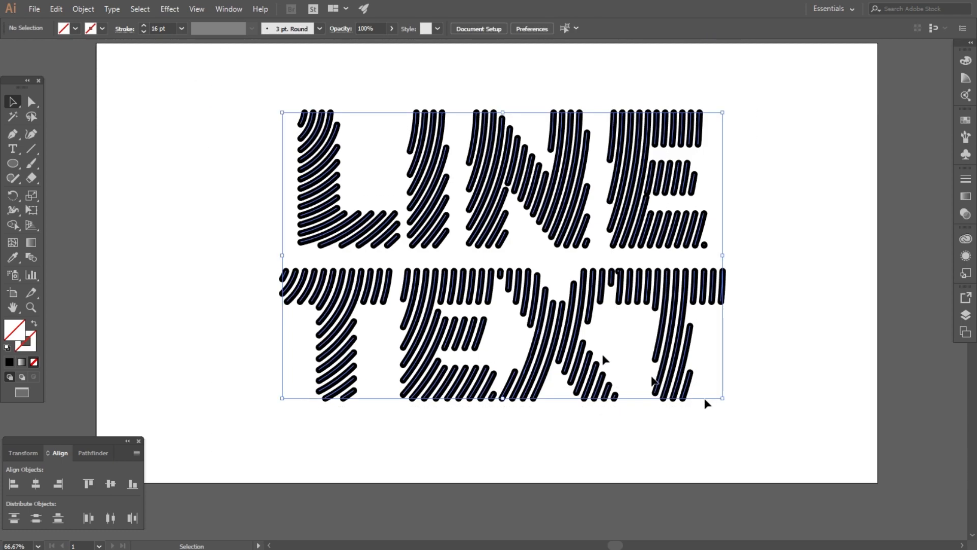
click(143, 31)
click(143, 32)
click(143, 31)
click(143, 31)
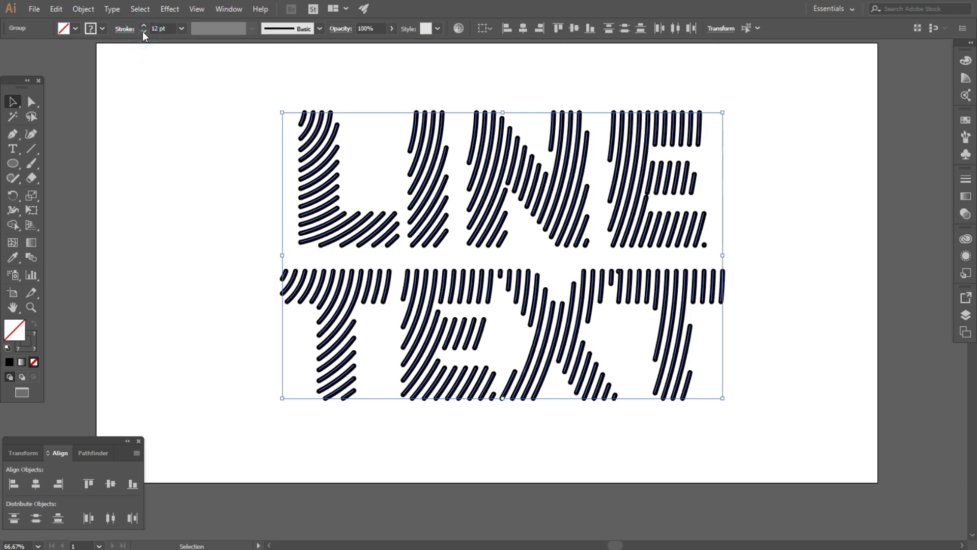
- Nudge the LINE TEXT group slightly left so it sits centred on the artboard
click(196, 170)
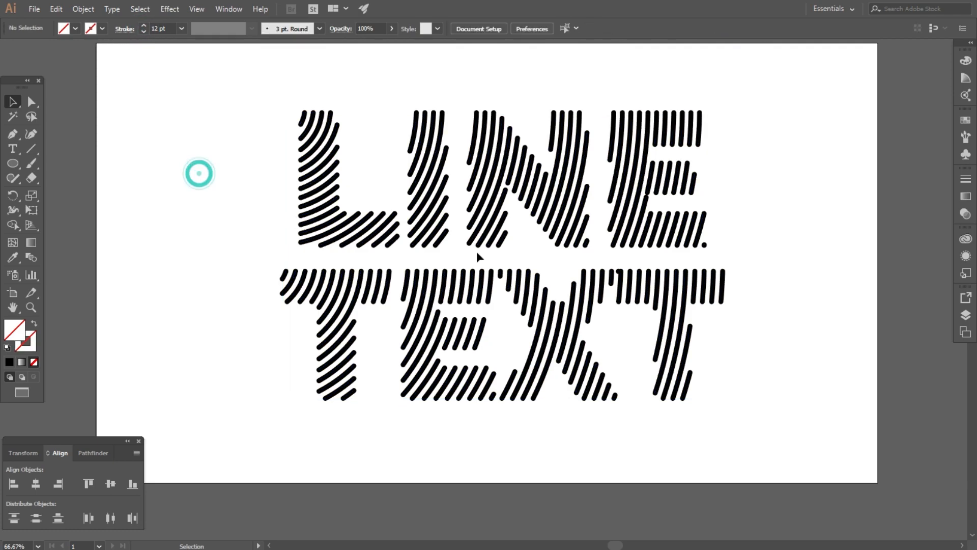
key(ctrl+minus)
drag(344, 77, 741, 240)
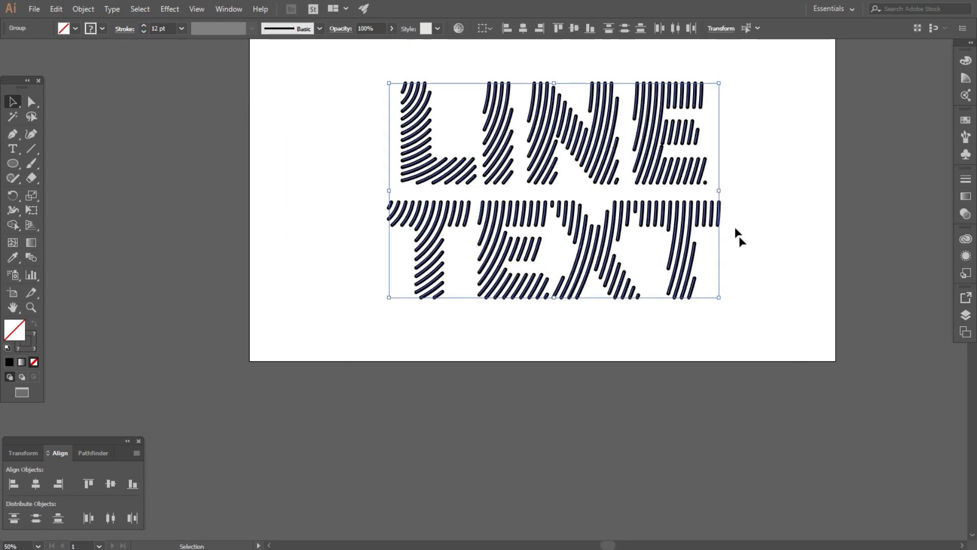
scroll(664, 137, up, 2)
drag(595, 199, 580, 198)
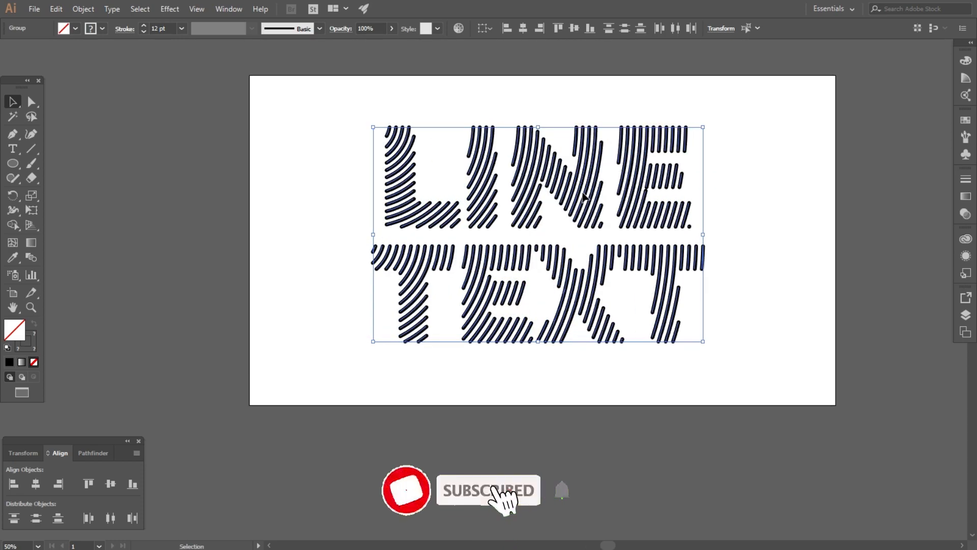
click(289, 137)
drag(805, 377, 804, 377)
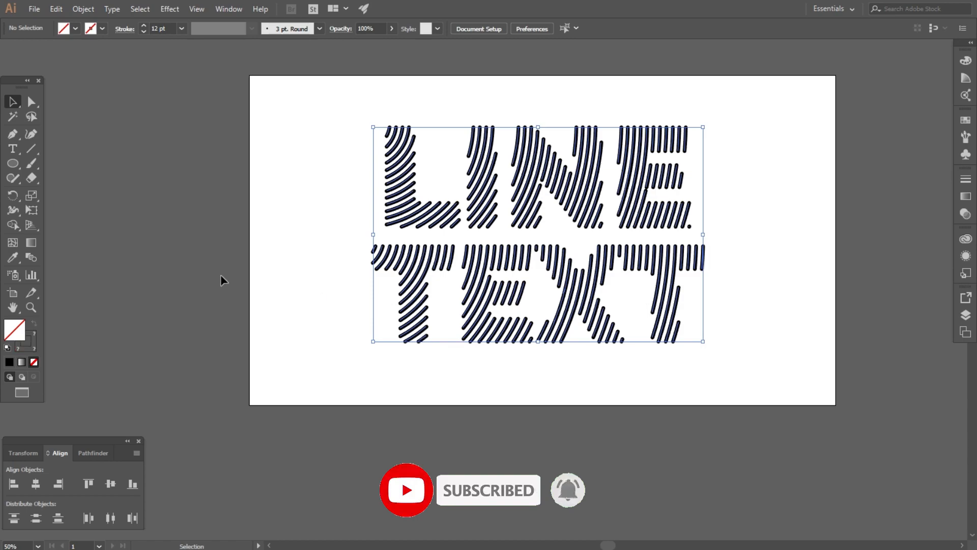
- Expand the lettering's strokes into filled shapes, keeping both Fill and Stroke
click(85, 9)
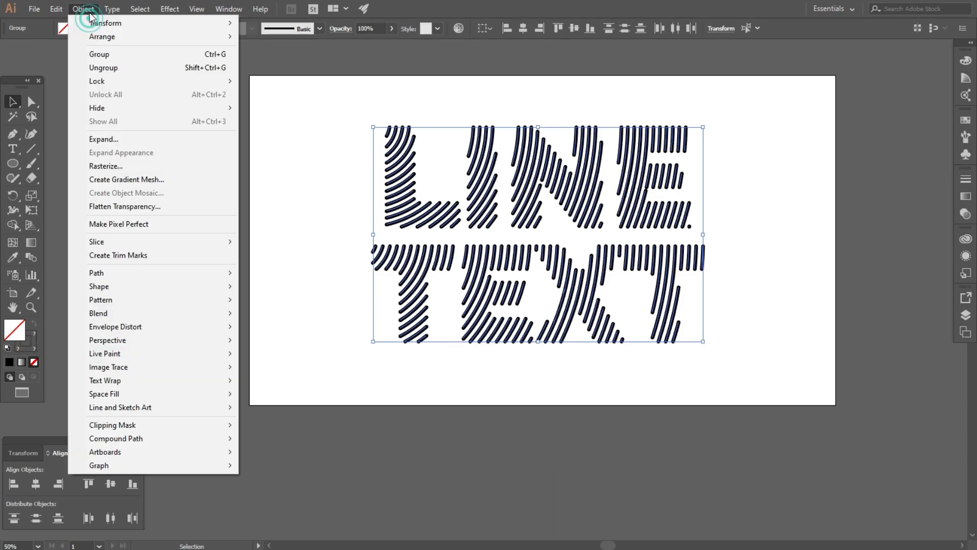
click(112, 143)
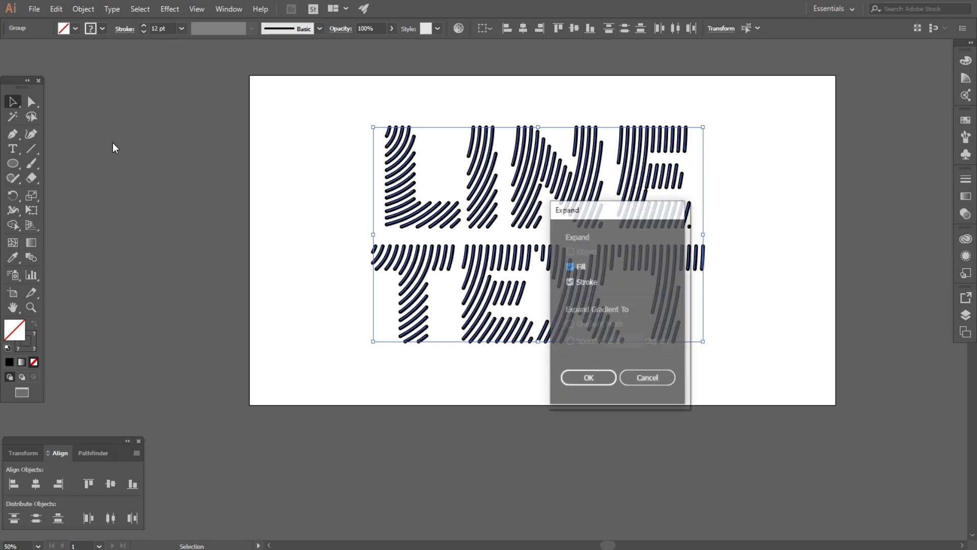
click(583, 375)
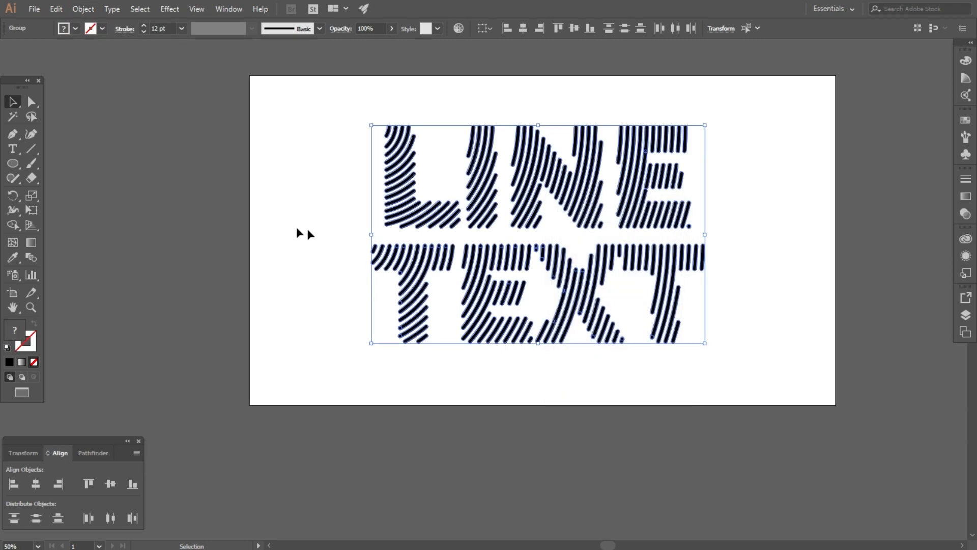
- Reselect the expanded lines and unite them into one shape with Pathfinder
click(276, 217)
drag(329, 92, 788, 396)
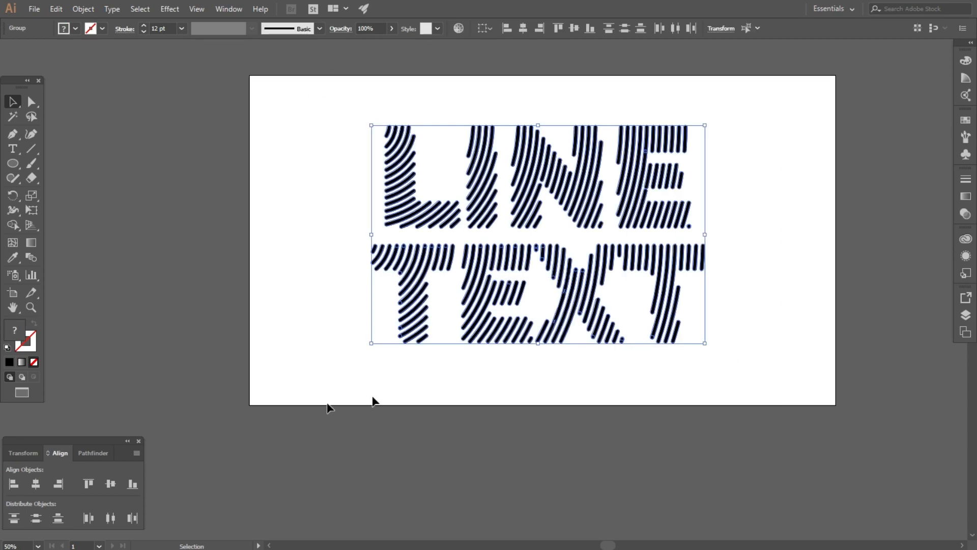
click(82, 453)
click(14, 484)
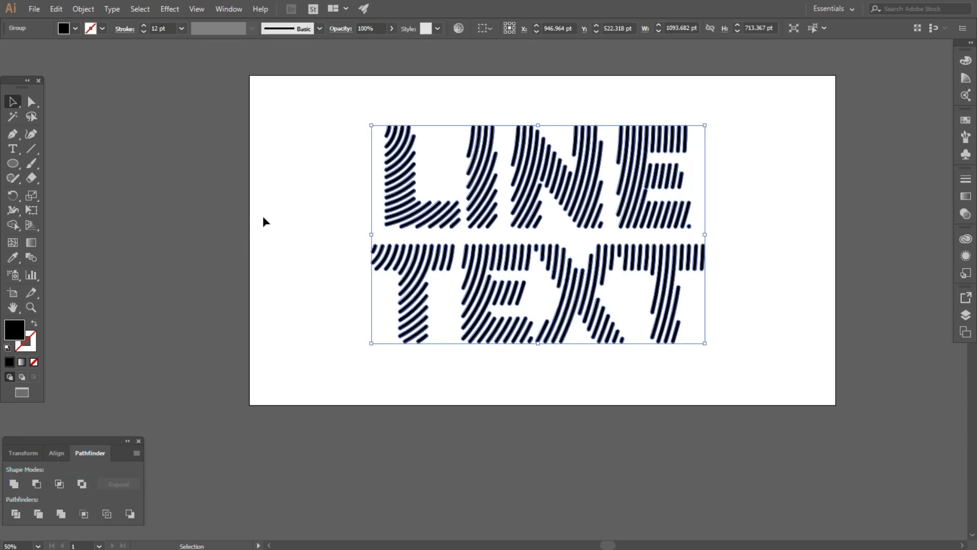
- Change the merged lettering's fill to a light pinkish grey
click(291, 197)
drag(334, 120, 618, 382)
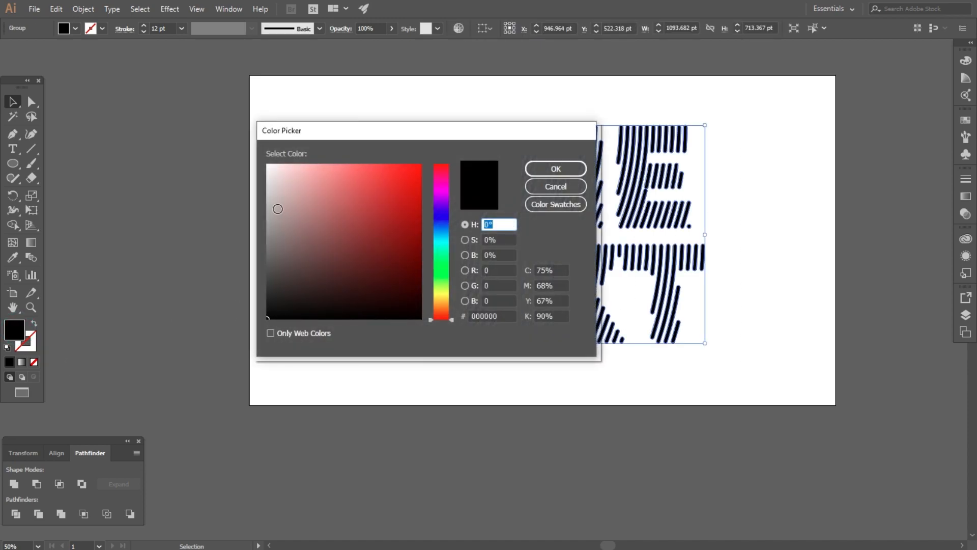
click(277, 209)
click(540, 168)
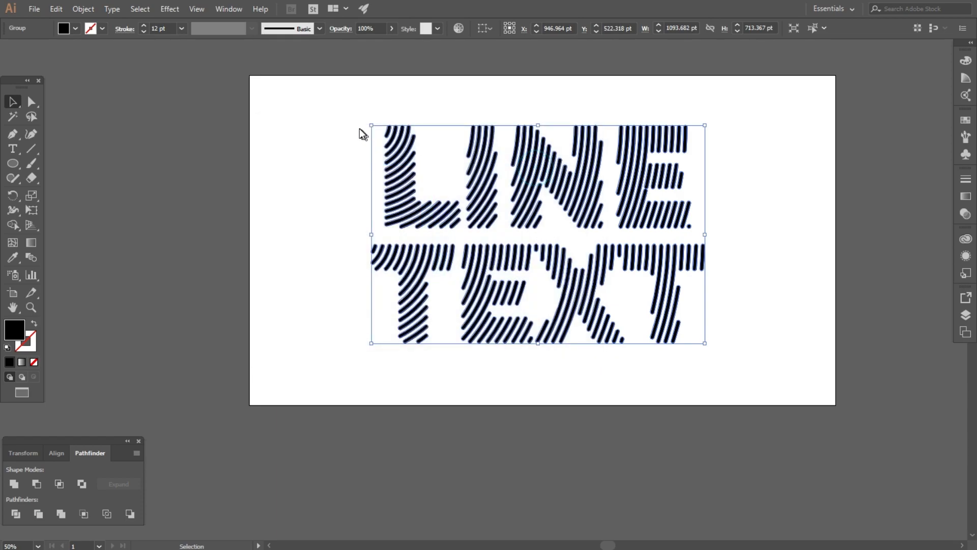
click(334, 118)
drag(325, 107, 735, 379)
scroll(492, 135, up, 1)
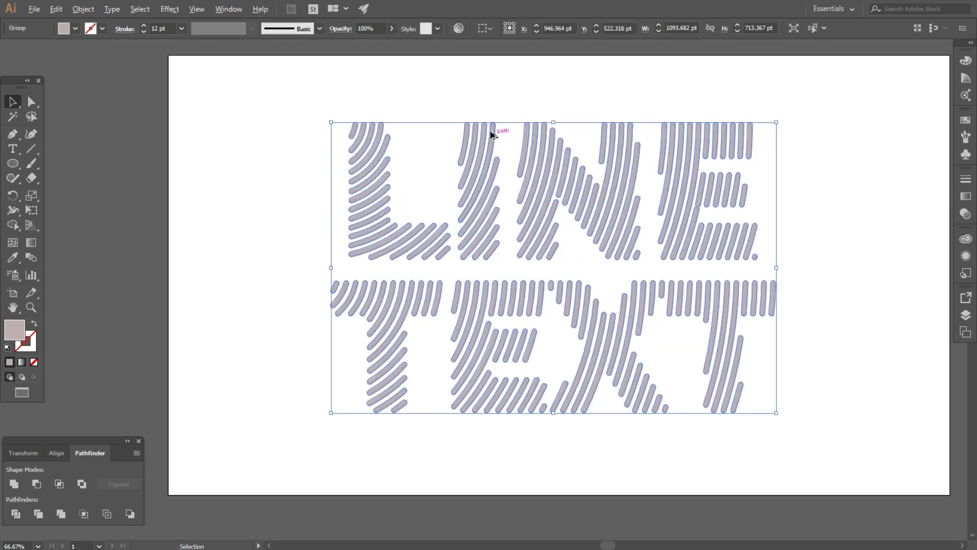
- Run the randomus script to give each line a random opacity from 50 to 100%
click(40, 8)
click(61, 284)
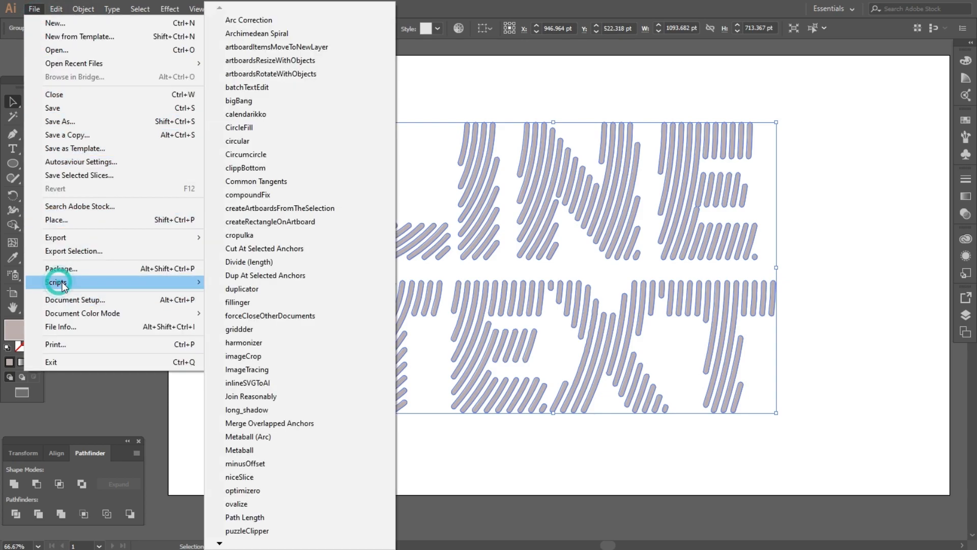
click(220, 544)
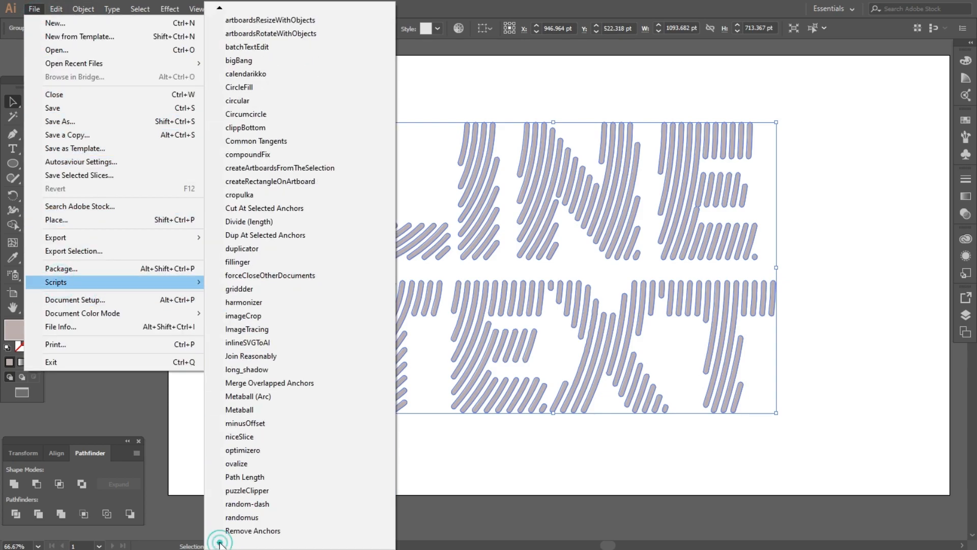
click(242, 499)
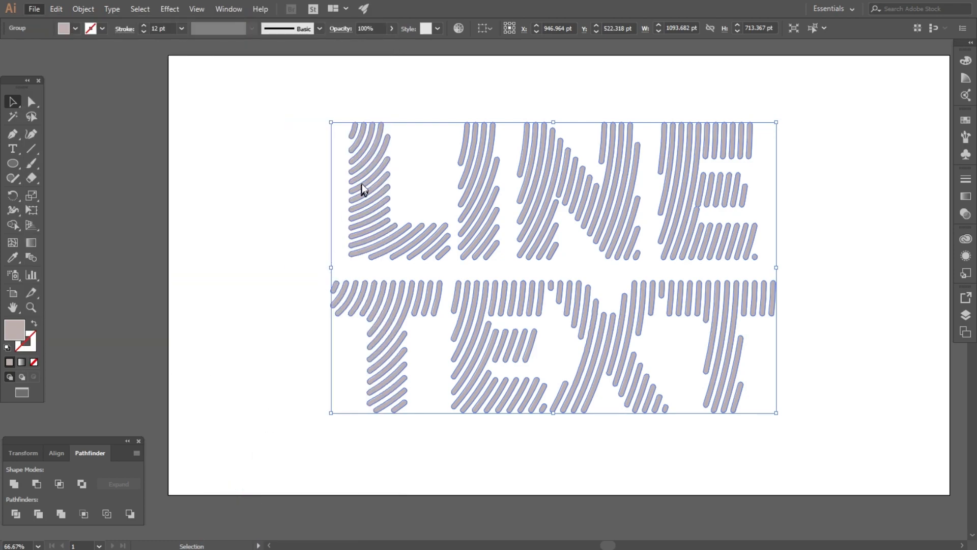
drag(494, 71, 224, 60)
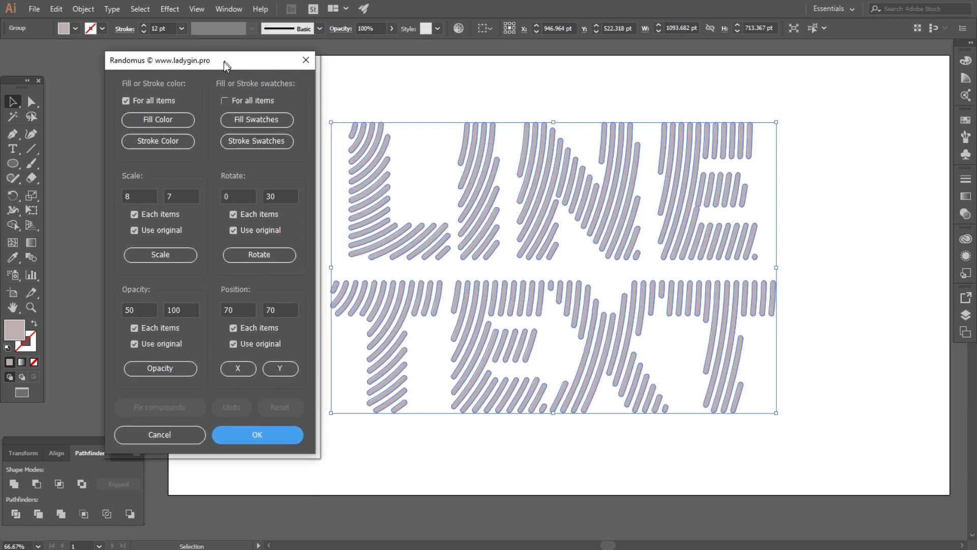
click(158, 366)
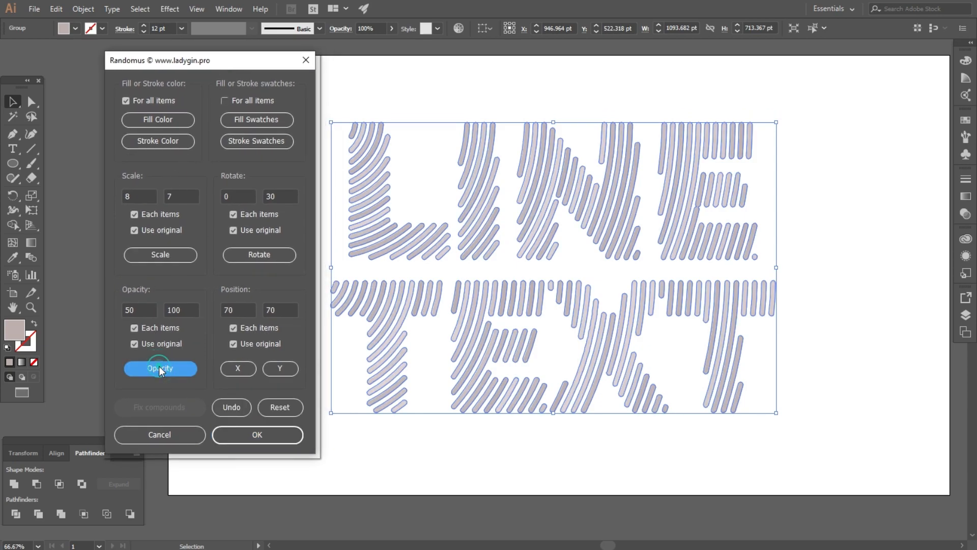
click(252, 435)
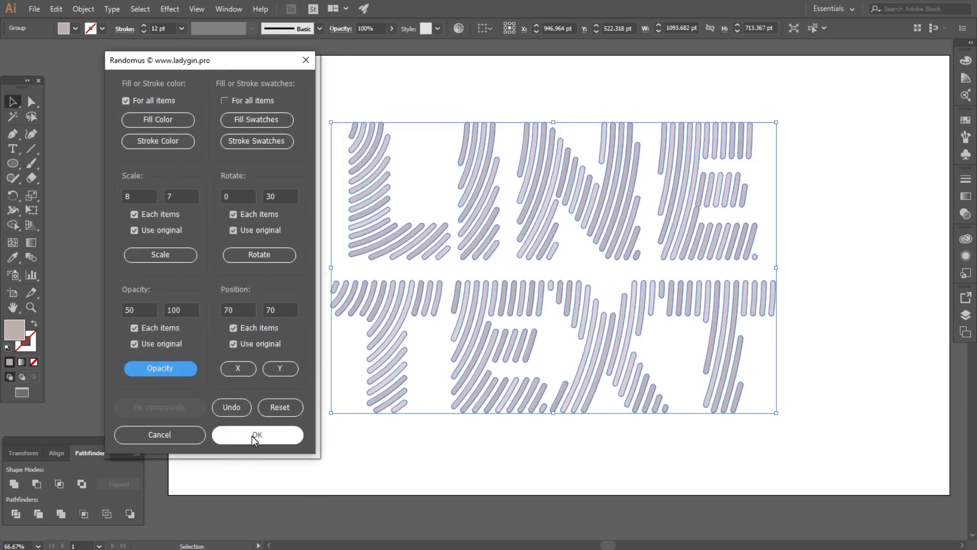
click(268, 251)
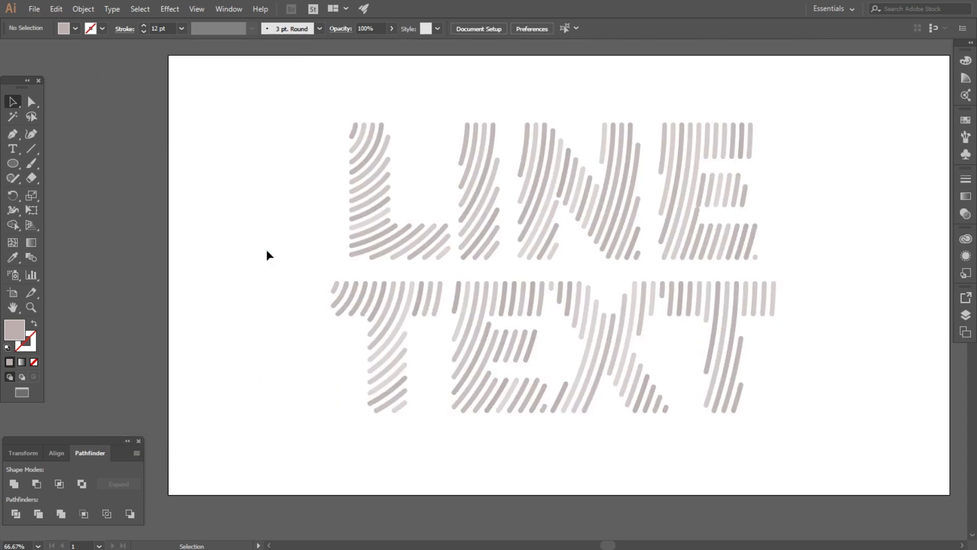
scroll(263, 247, down, 1)
- Draw a 1920 × 1080 rectangle over the artboard and fill it near-black #161414
drag(19, 164, 43, 163)
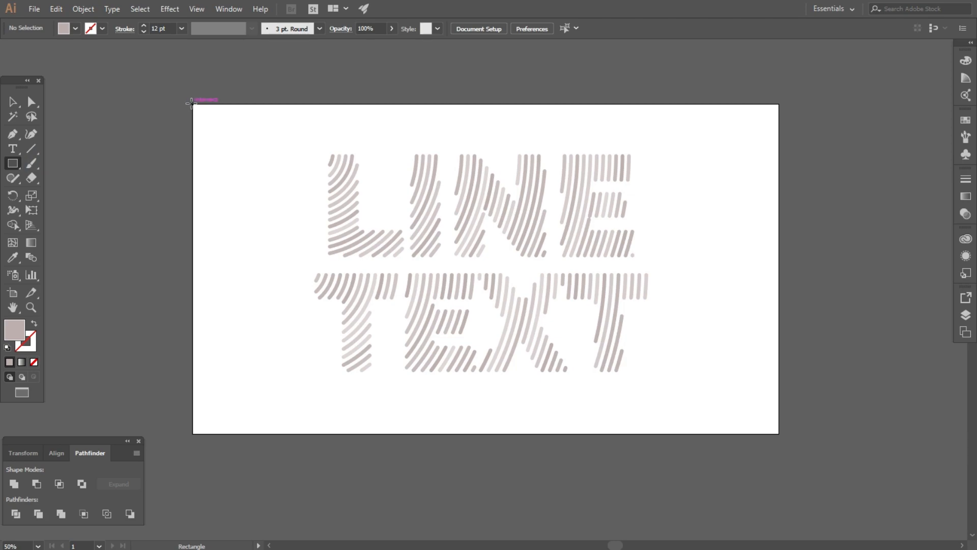
drag(195, 106, 779, 433)
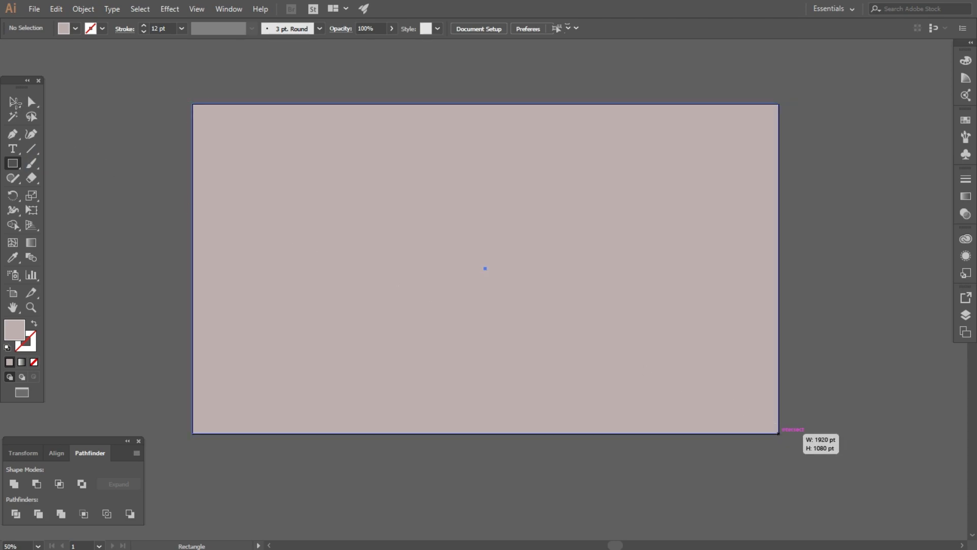
click(15, 104)
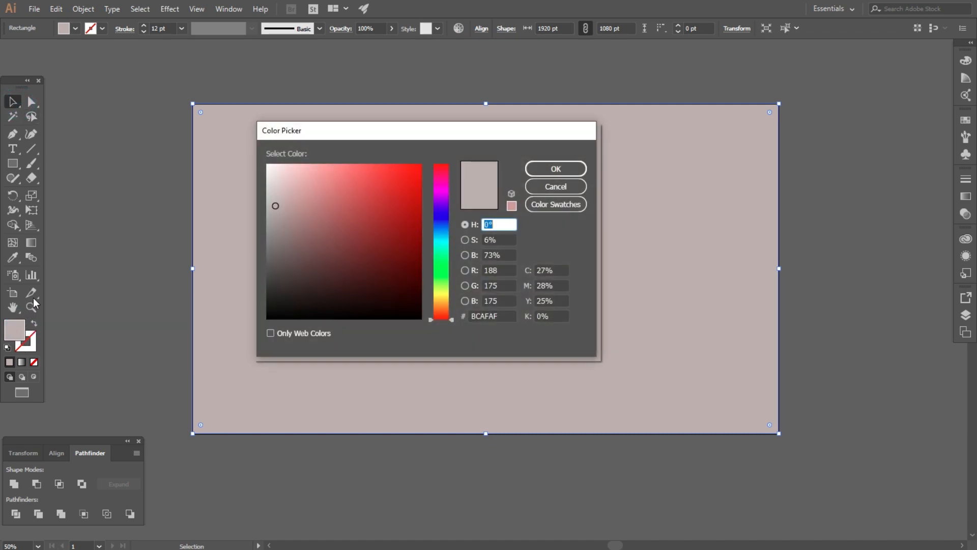
drag(319, 297, 283, 305)
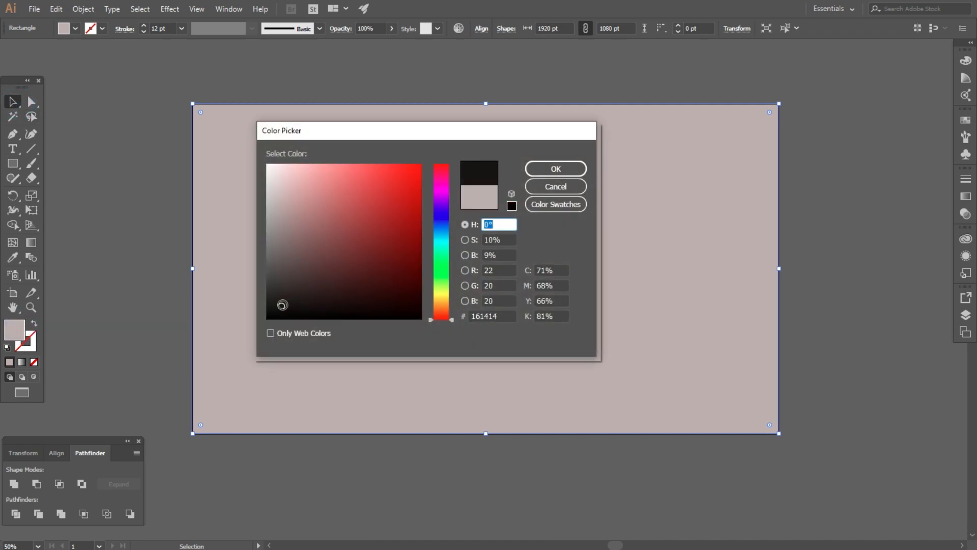
click(538, 168)
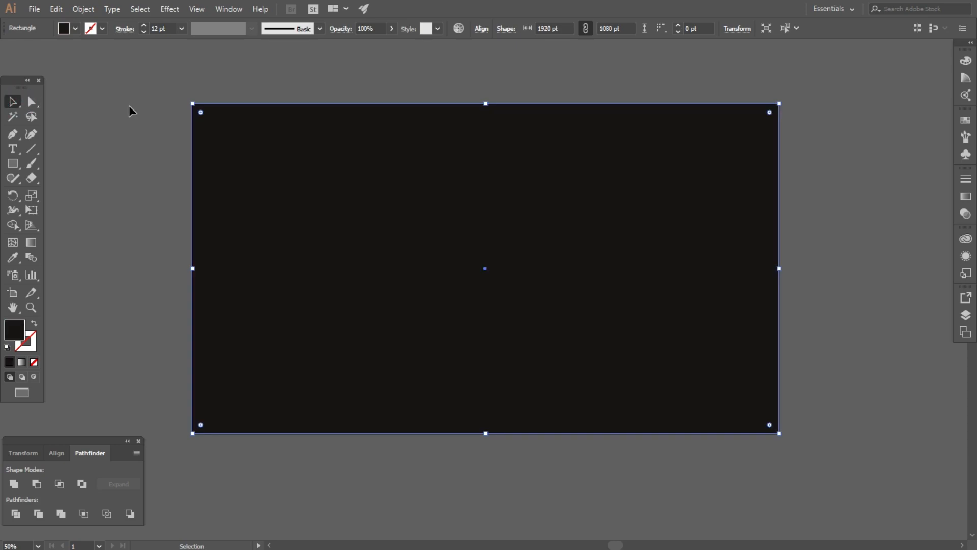
- Send the near-black rectangle to the back, behind the LINE TEXT lettering
click(129, 105)
right_click(295, 143)
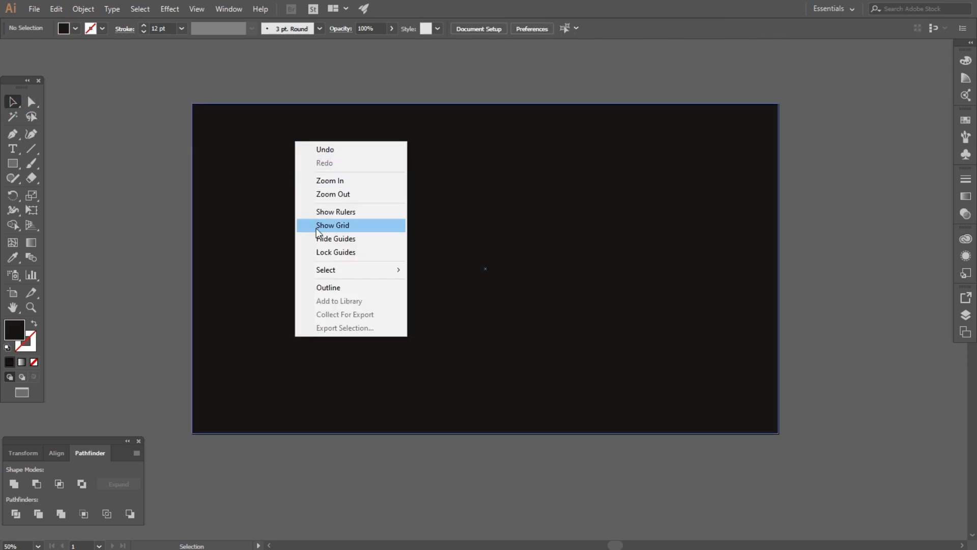
click(235, 179)
right_click(235, 179)
mouse_move(278, 370)
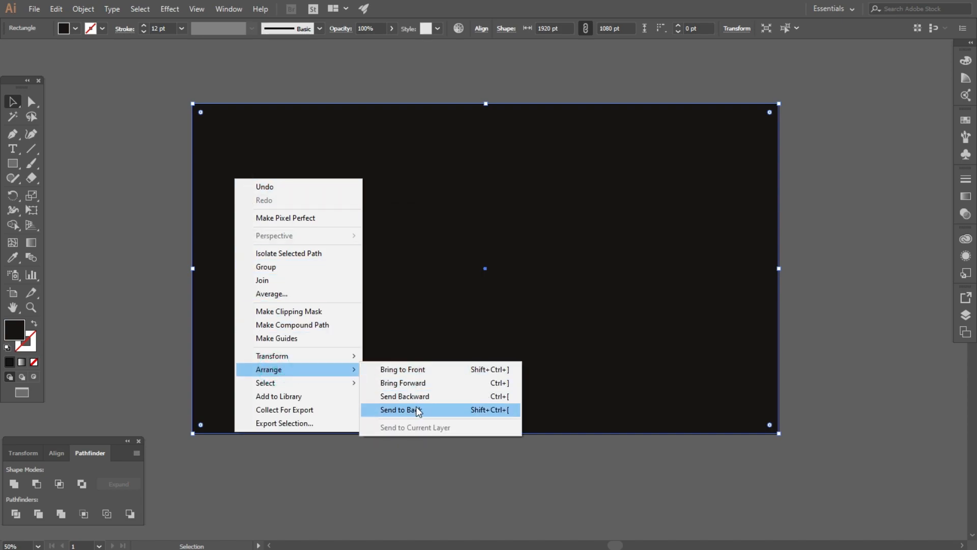
click(412, 409)
click(87, 269)
click(265, 203)
key(ctrl+shift+a)
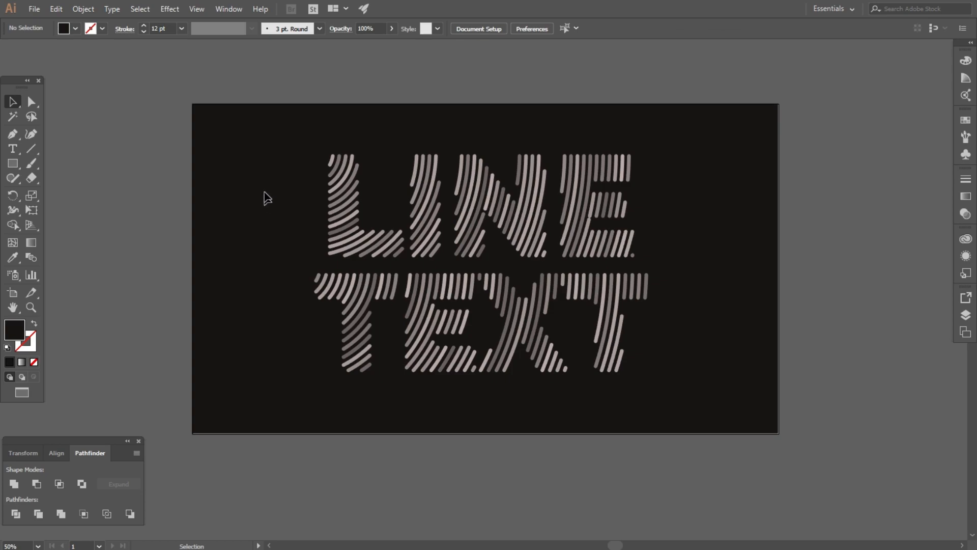
scroll(509, 161, up, 1)
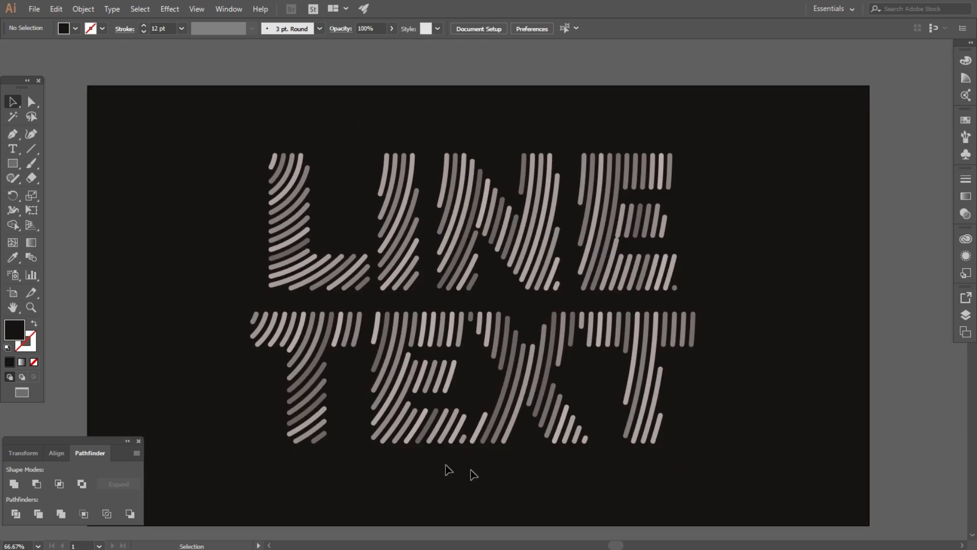